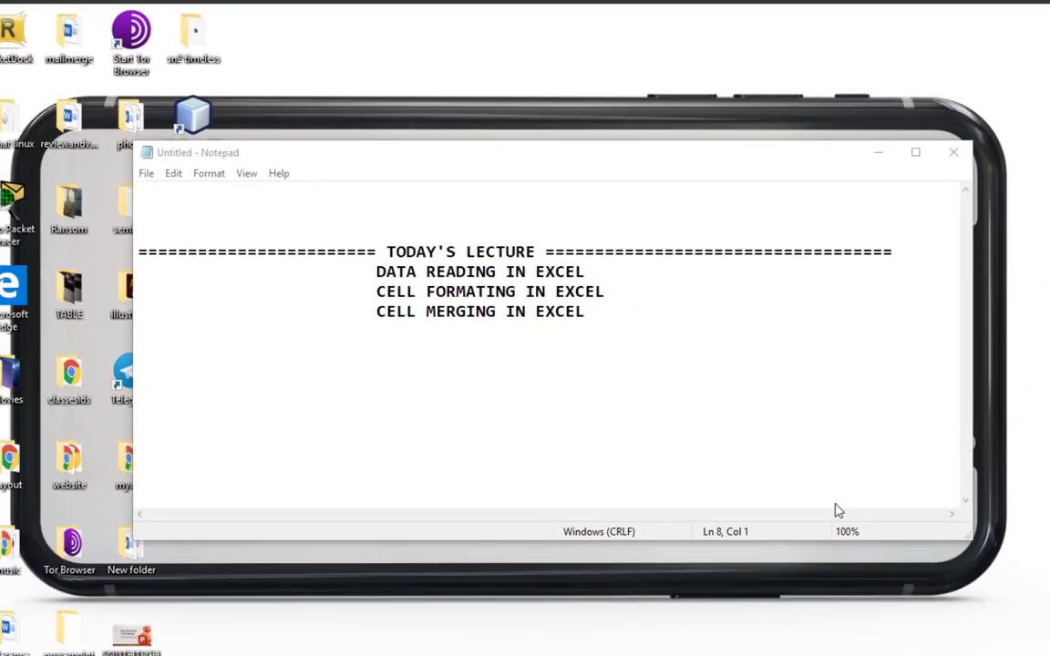
Open Excel and create a blank workbook
key(super)
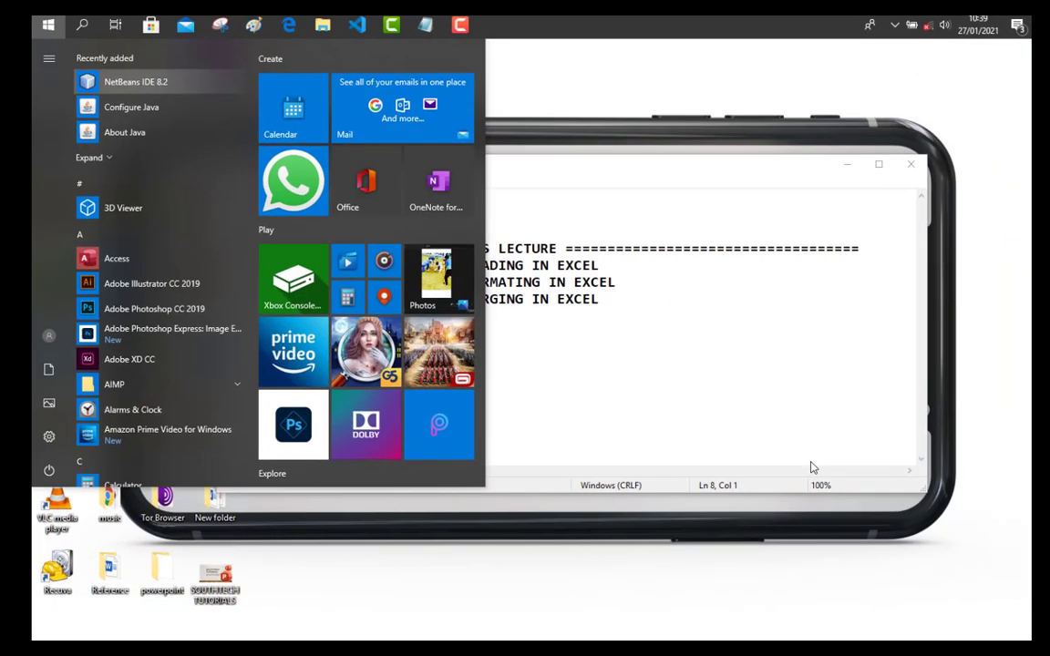
text(e)
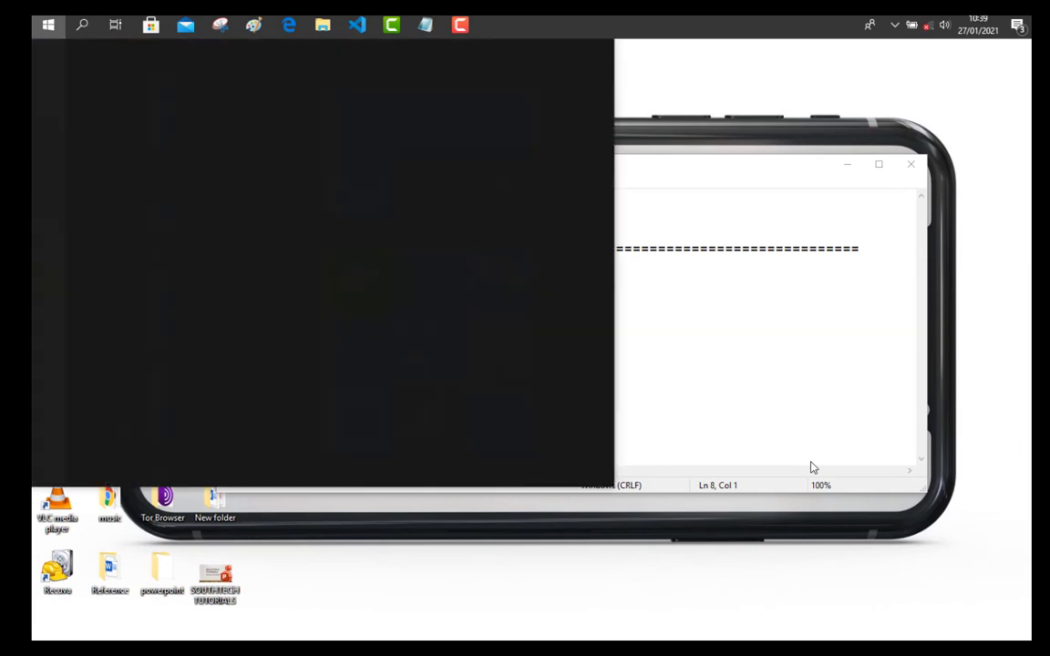
text(XCEL)
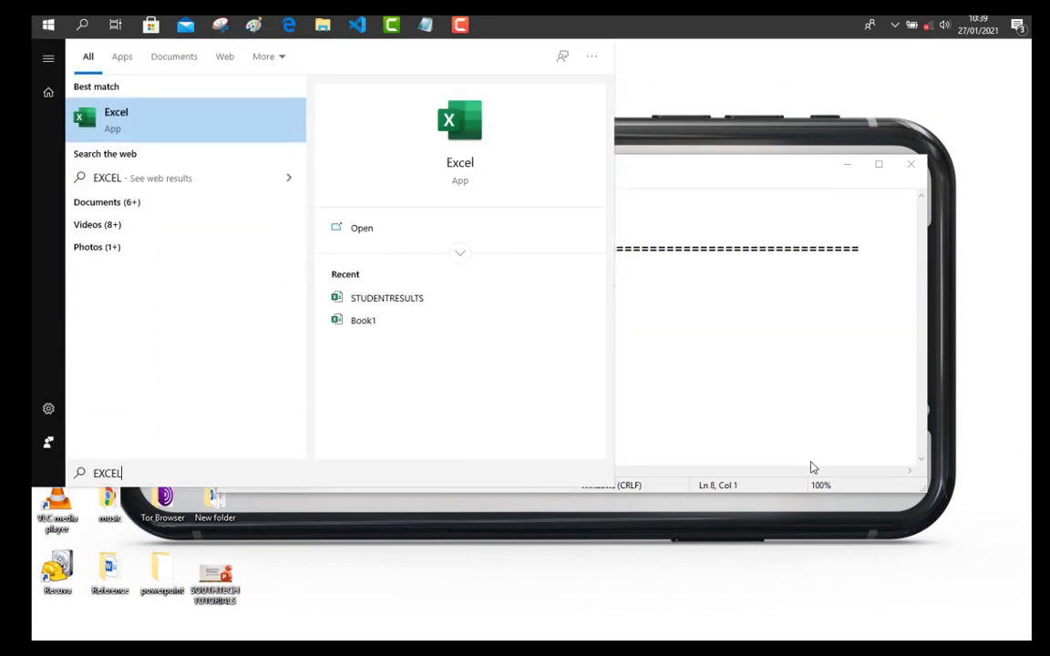
key(Return)
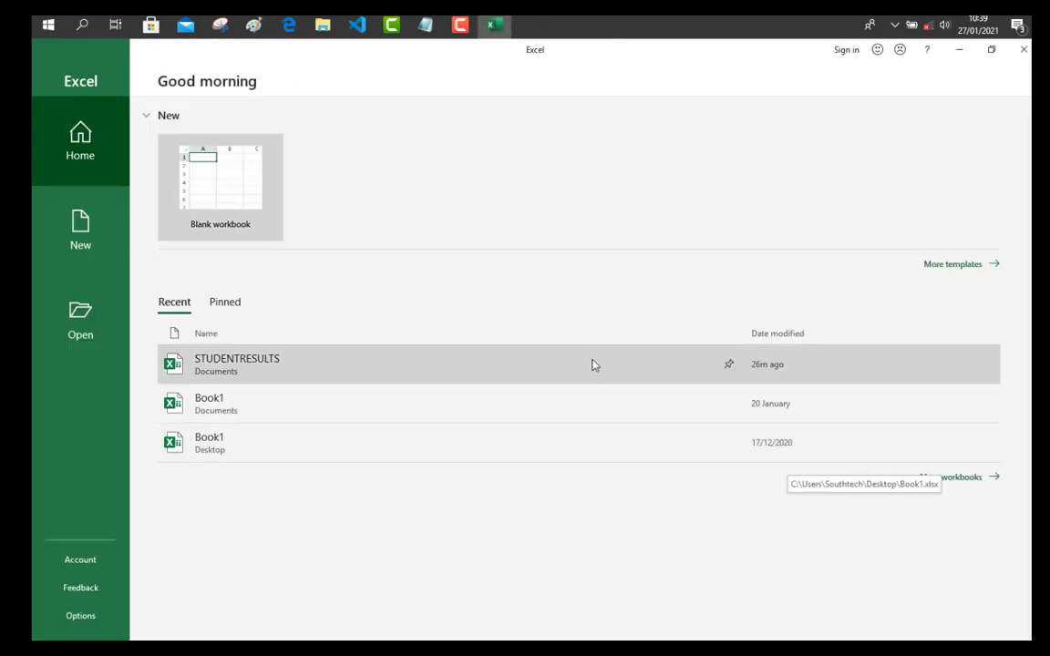
click(237, 203)
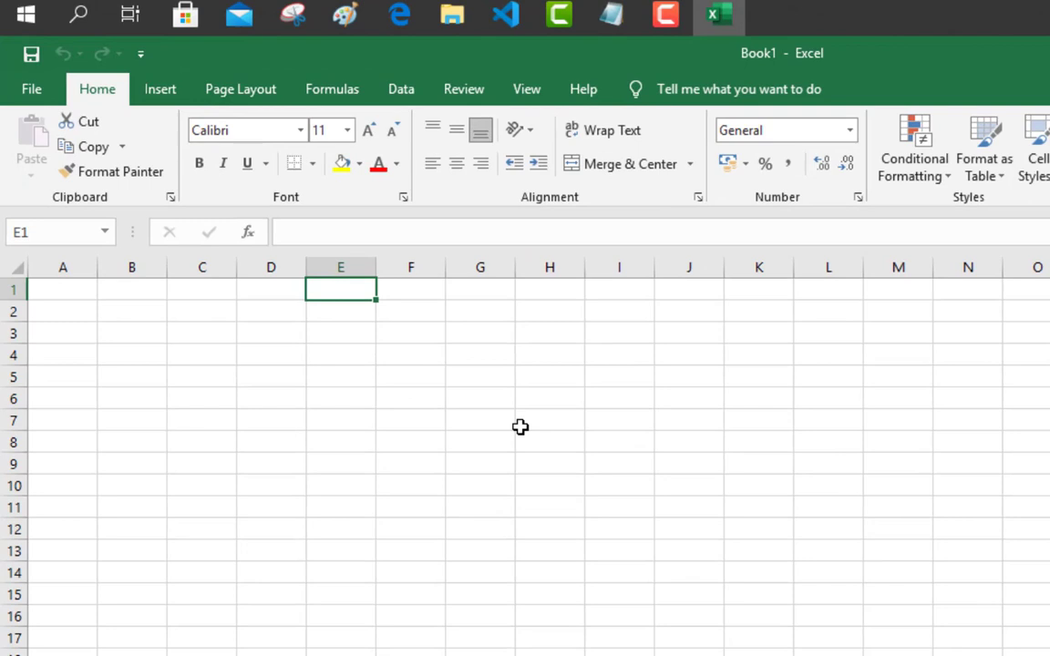
Select cells F6, E9 and F14 one after another to read their cell references
click(391, 396)
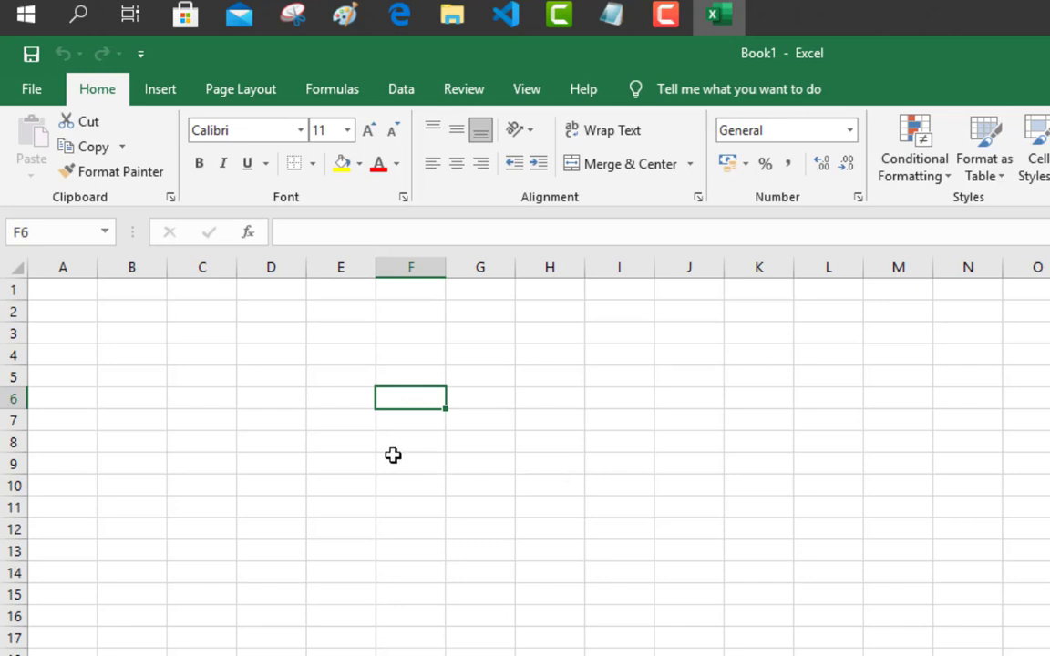
click(315, 458)
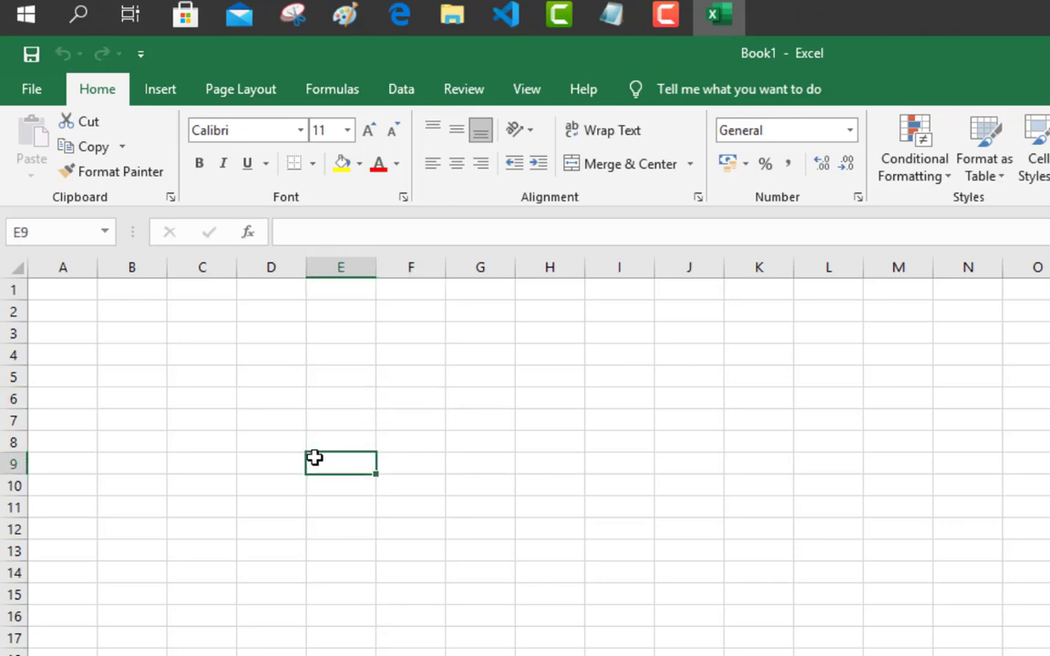
click(398, 569)
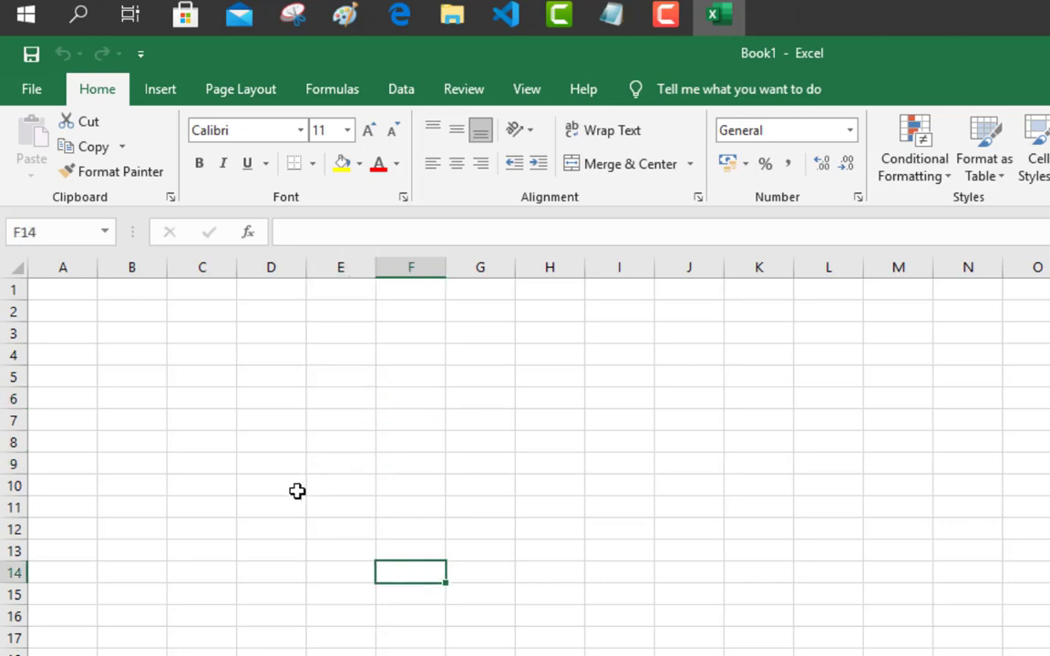
Enter NAME in cell A1 and select cells E9 and G15 in turn
click(60, 292)
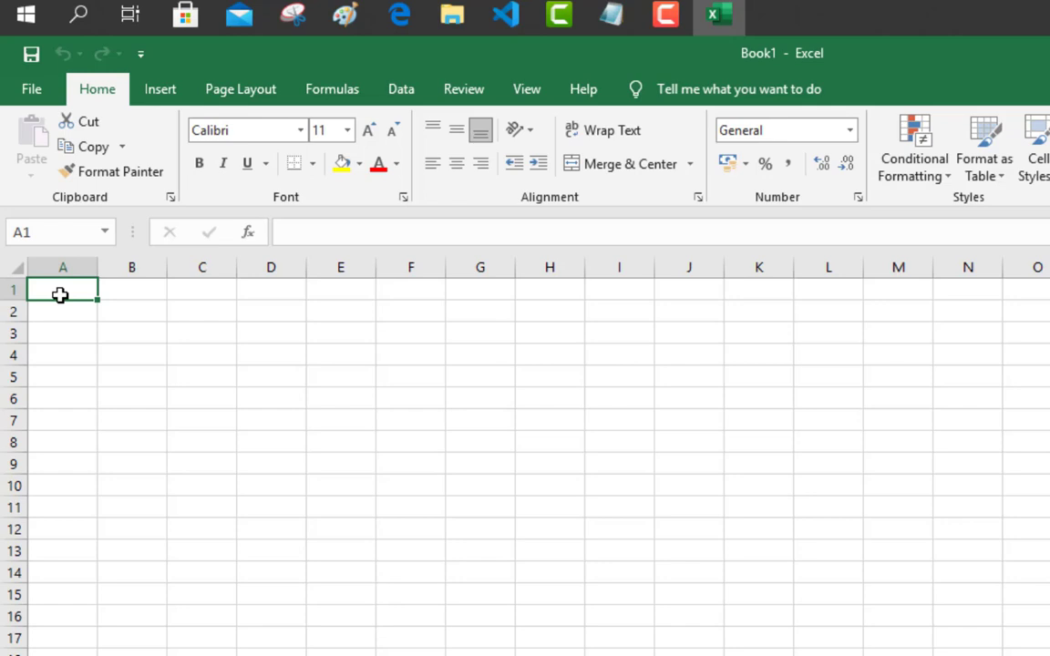
text(NAME)
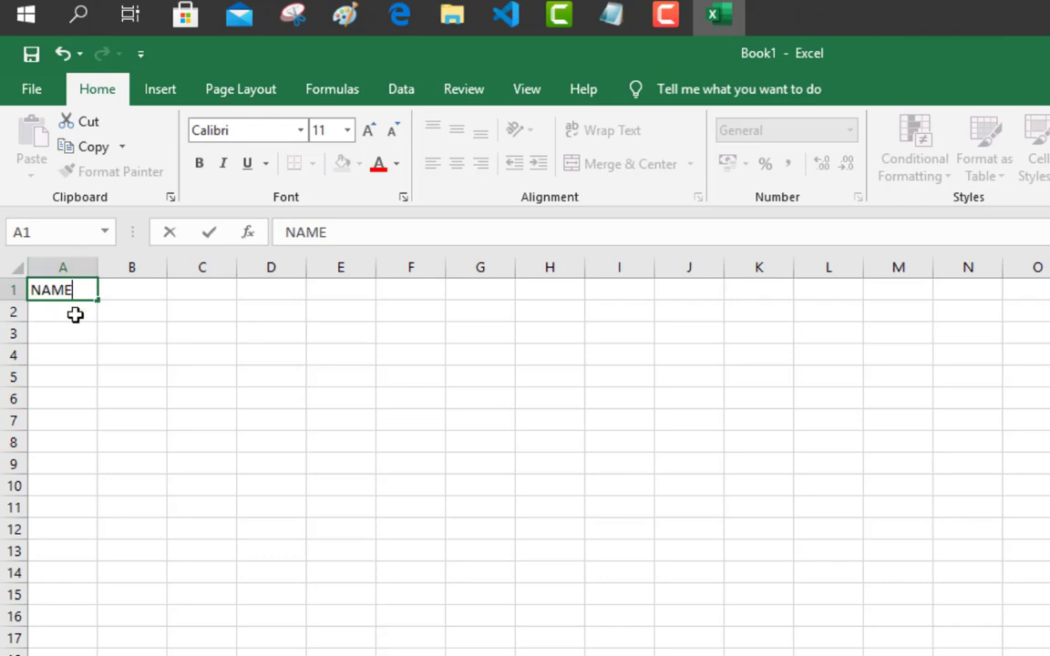
click(351, 470)
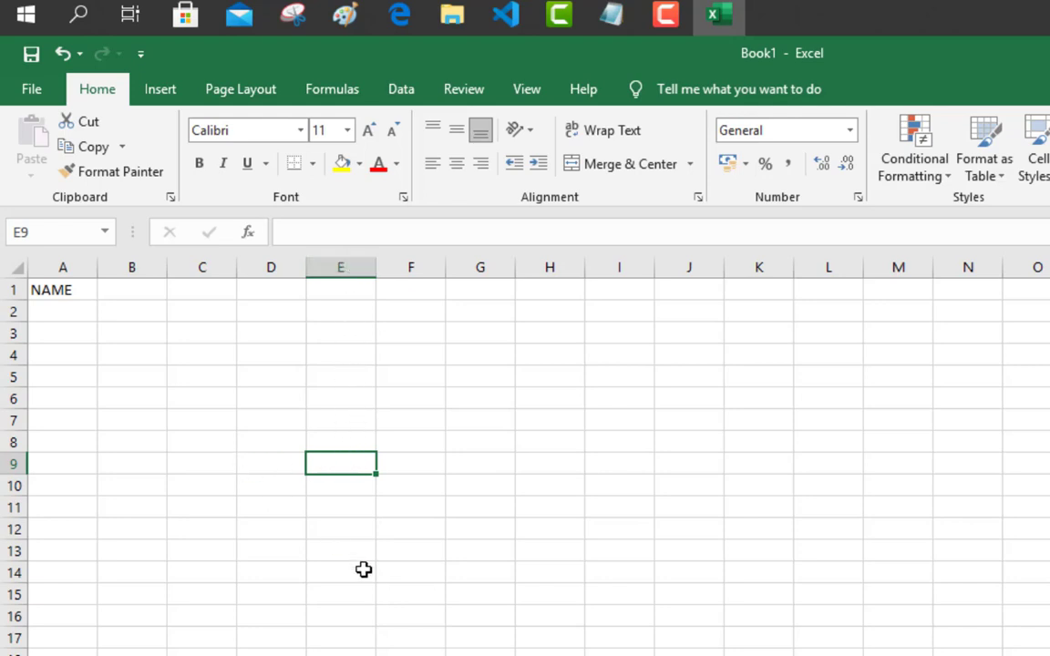
click(477, 604)
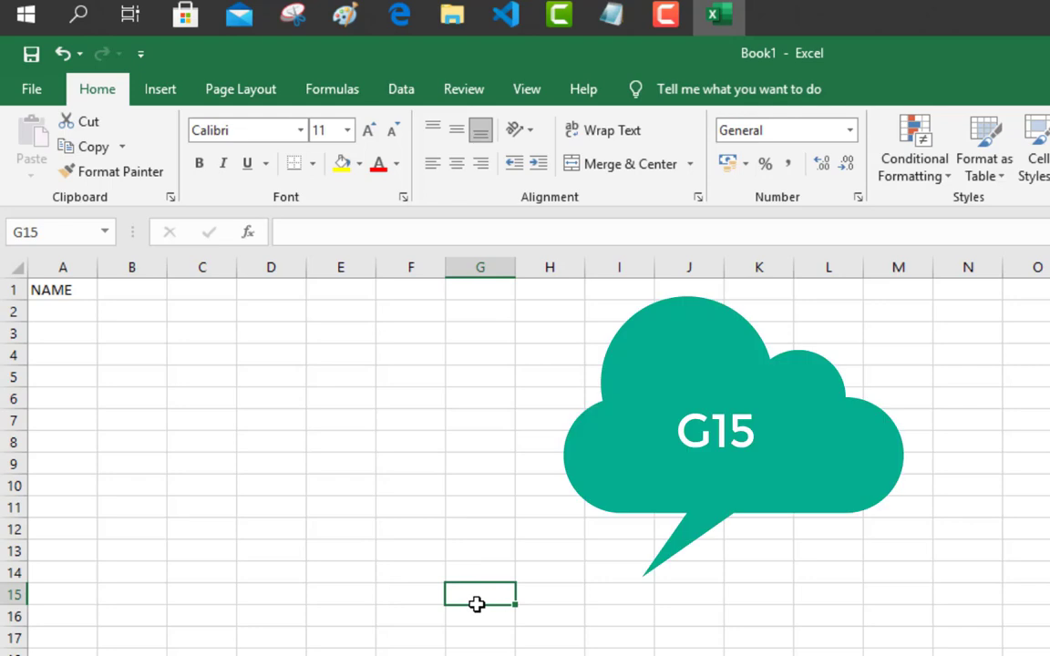
Enter H in cell M25 and I in cell P20
click(898, 655)
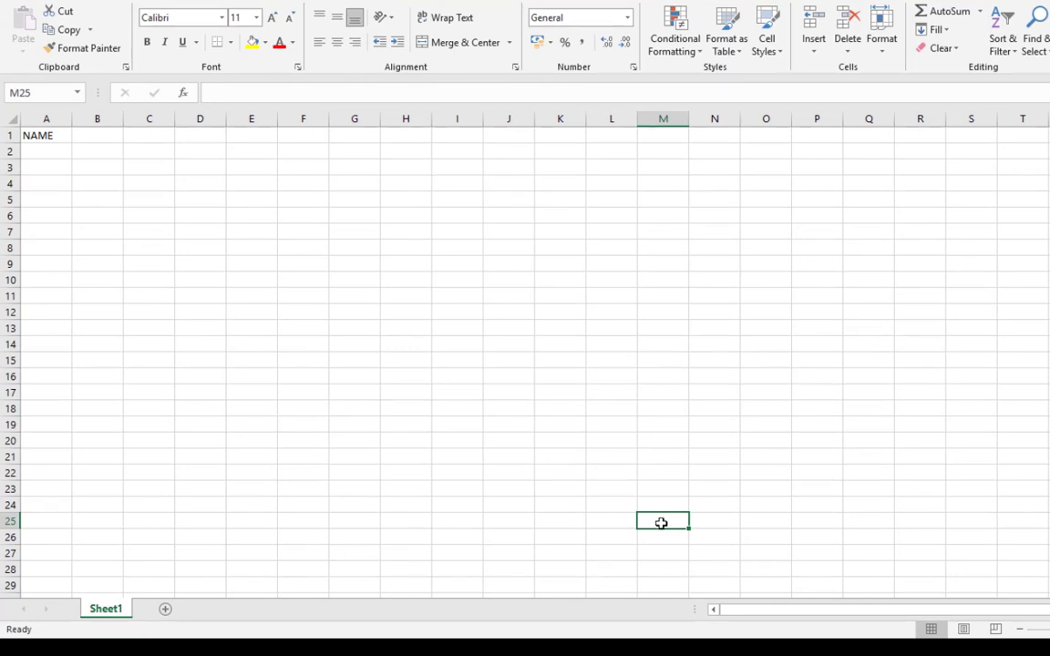
text(H)
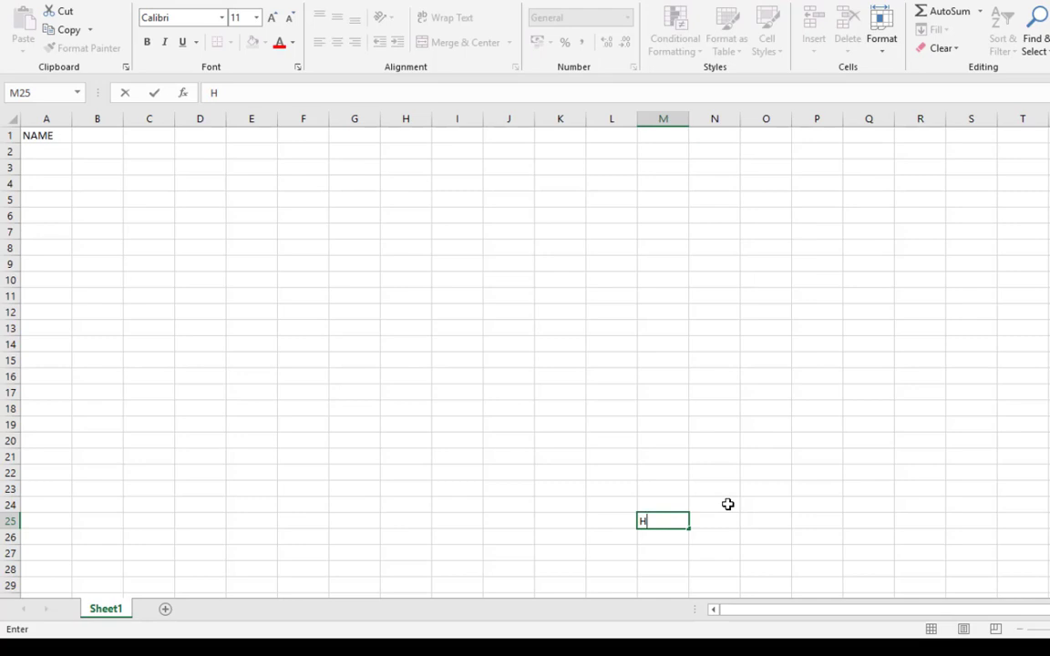
click(797, 435)
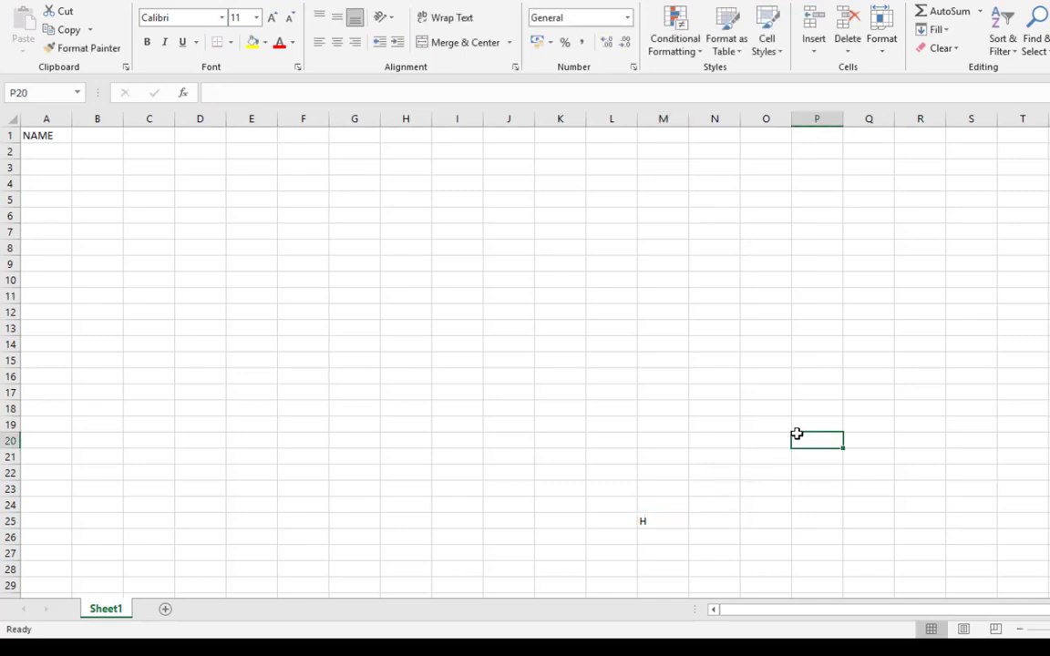
text(I)
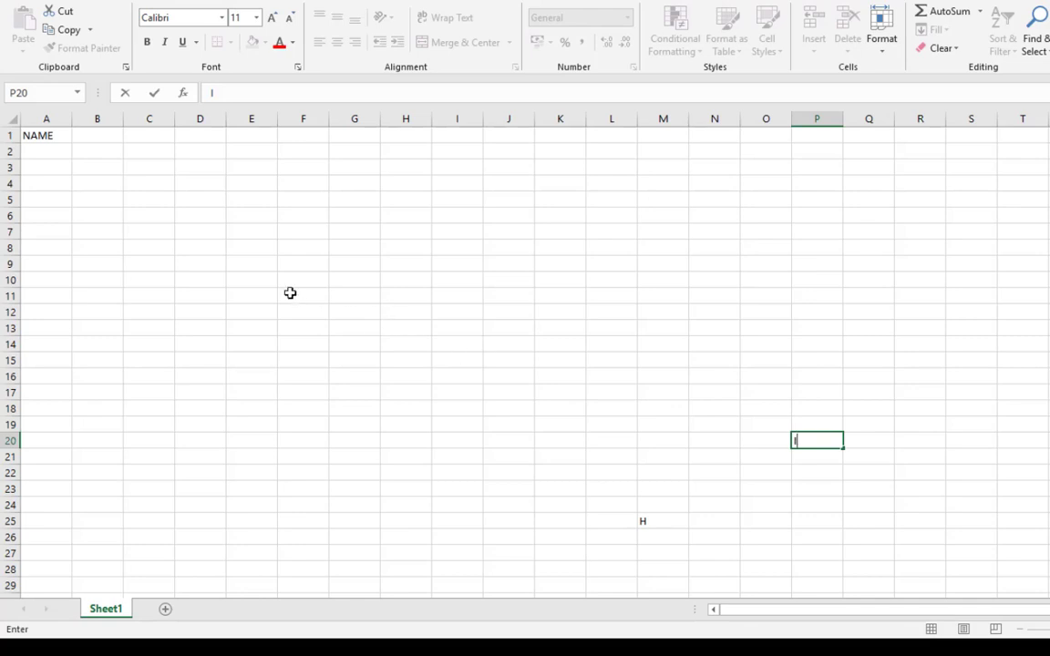
Delete the NAME text from cell A1 and leave the cell empty
click(55, 135)
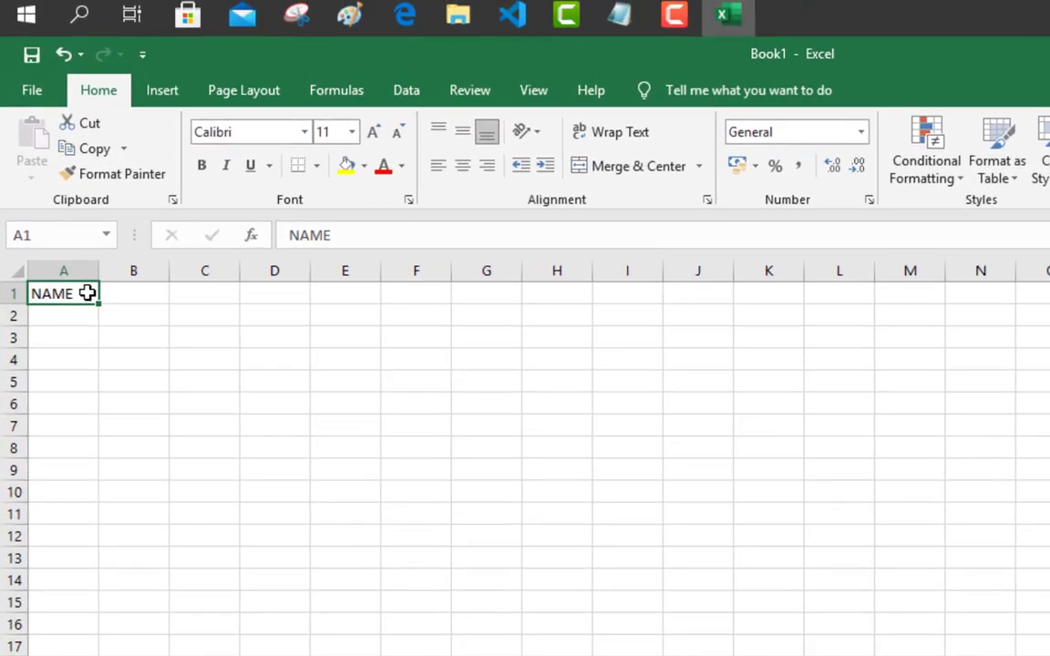
double_click(80, 295)
key(BackSpace)
key(BackSpace)
key(BackSpace)
key(BackSpace)
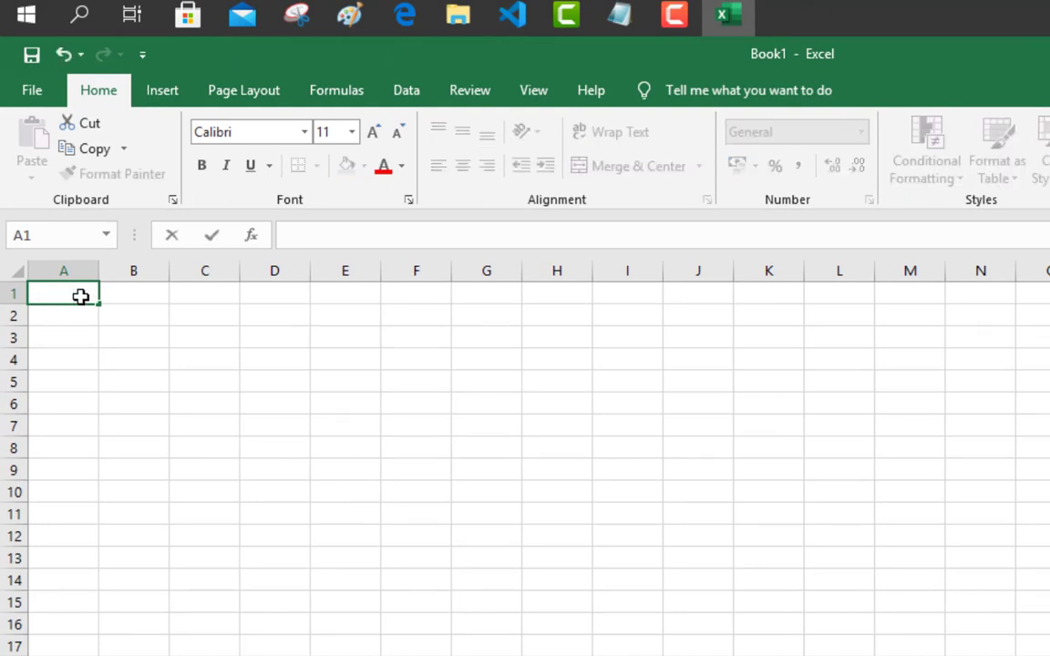
click(115, 315)
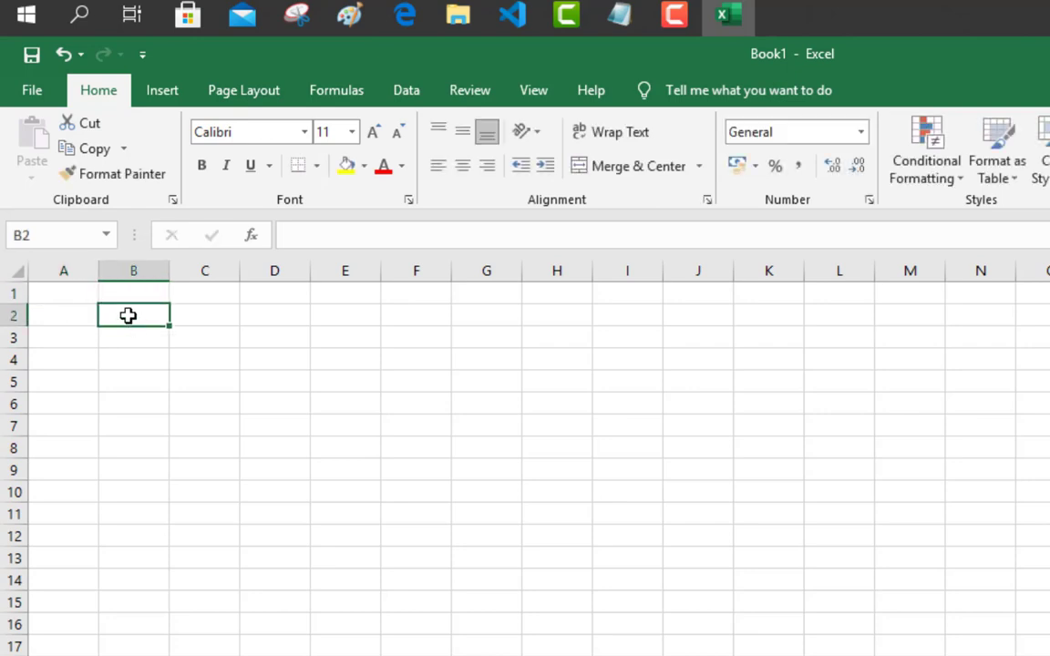
Re-enter NAME in the empty cell A1
click(79, 299)
text(NAME)
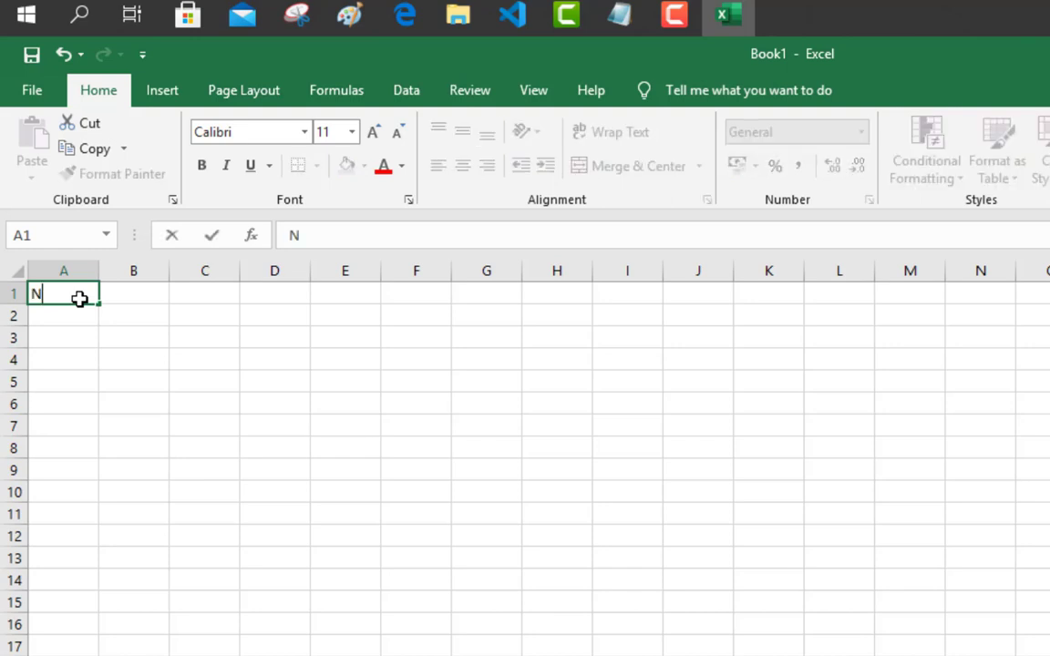
click(117, 322)
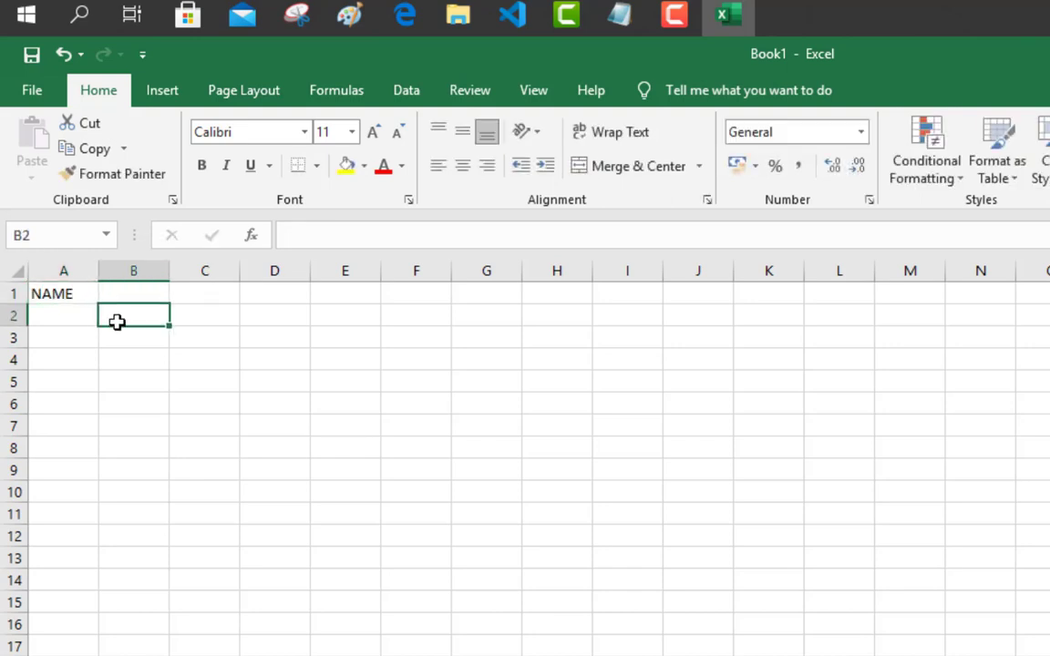
click(62, 295)
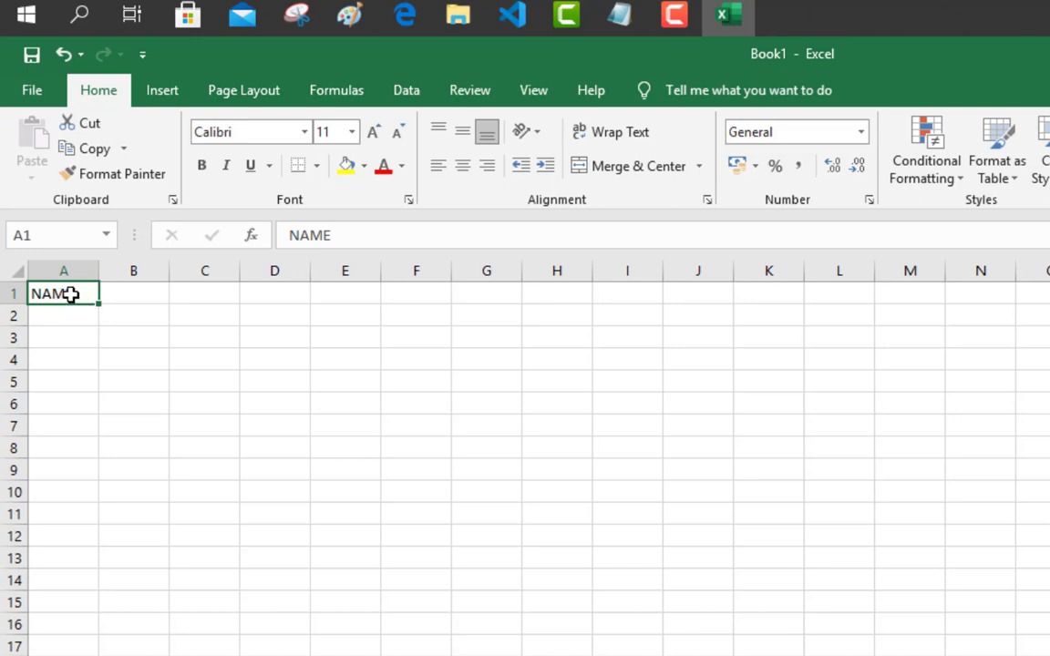
double_click(75, 293)
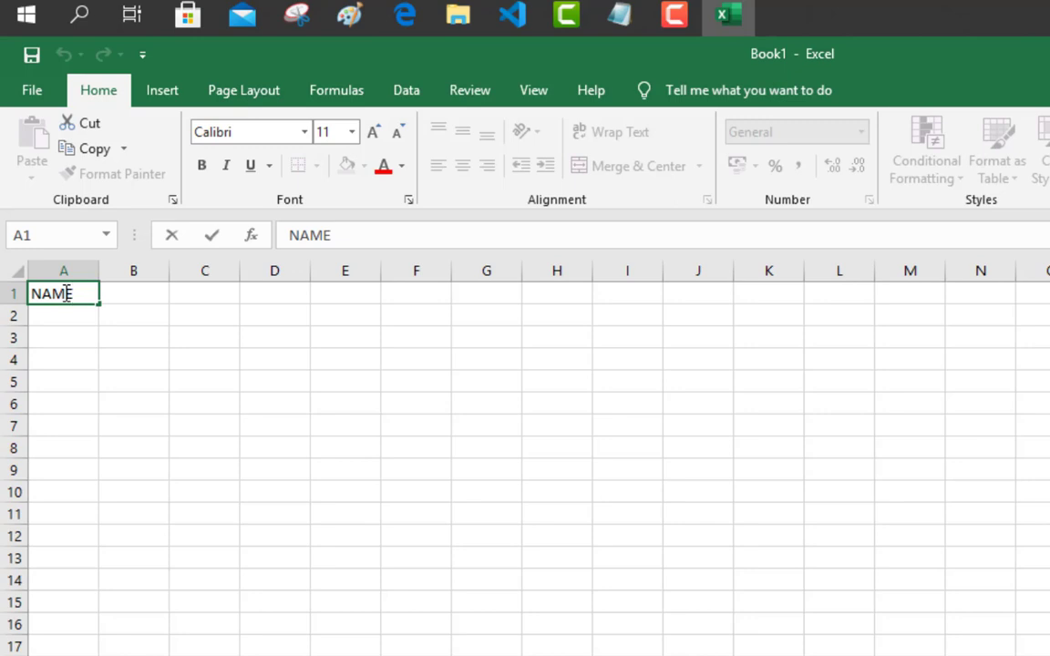
click(80, 313)
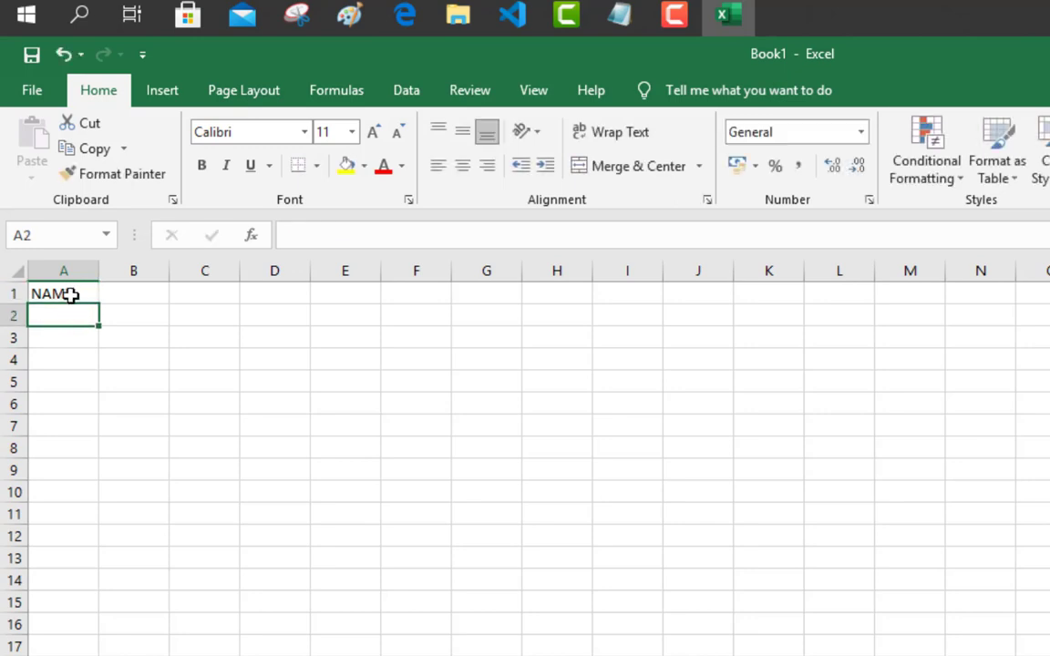
Replace the text in cell A1 with STUDENTS RESULTS
click(70, 294)
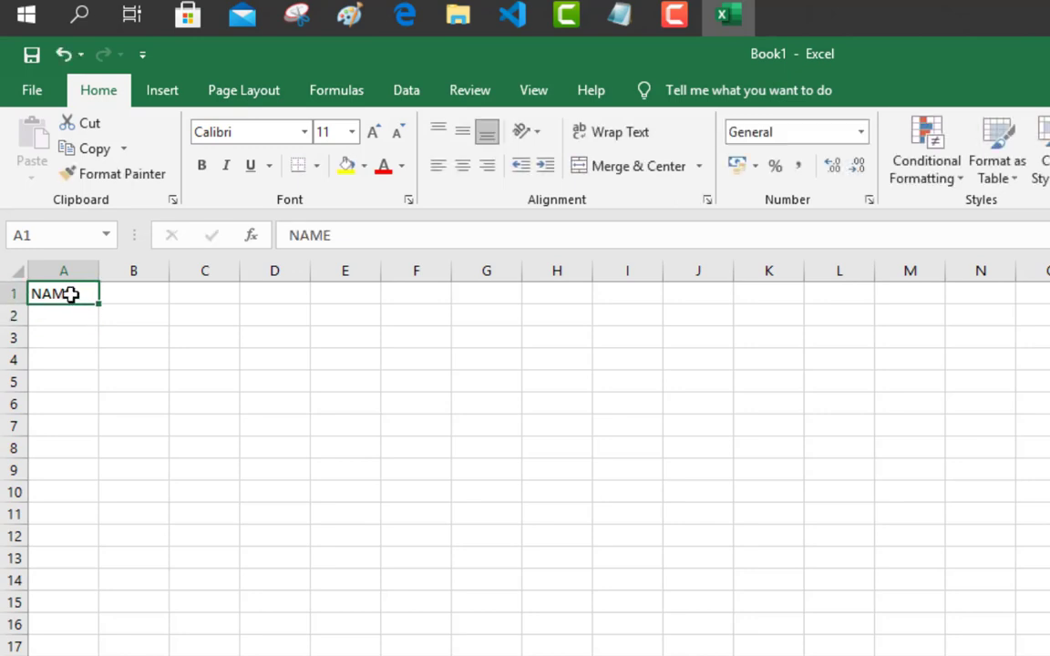
double_click(85, 293)
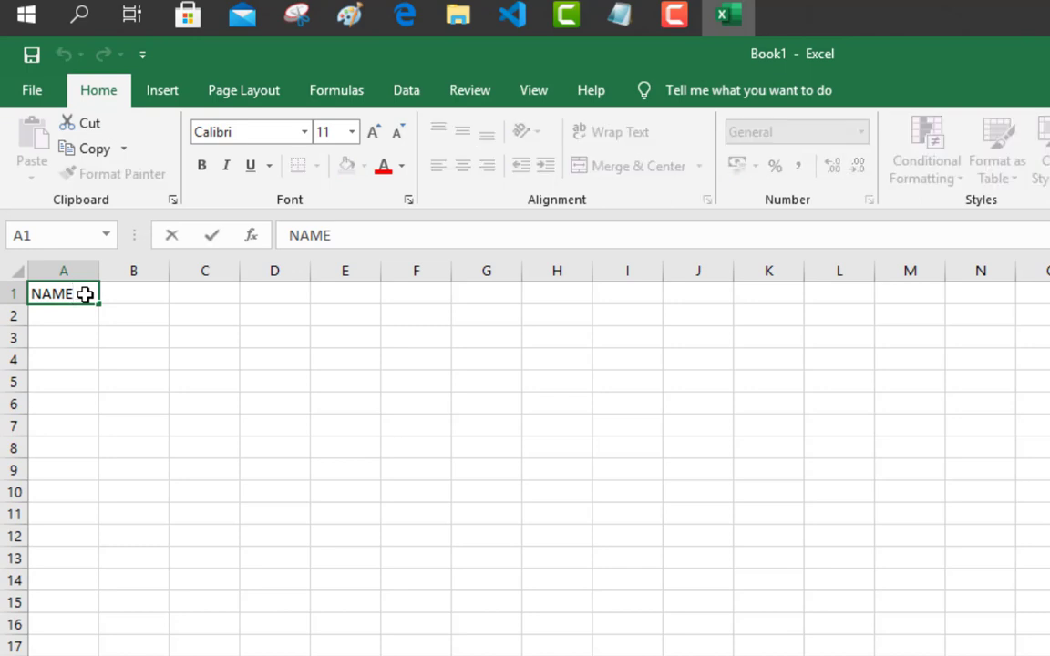
key(BackSpace)
key(BackSpace)
key(BackSpace)
key(BackSpace)
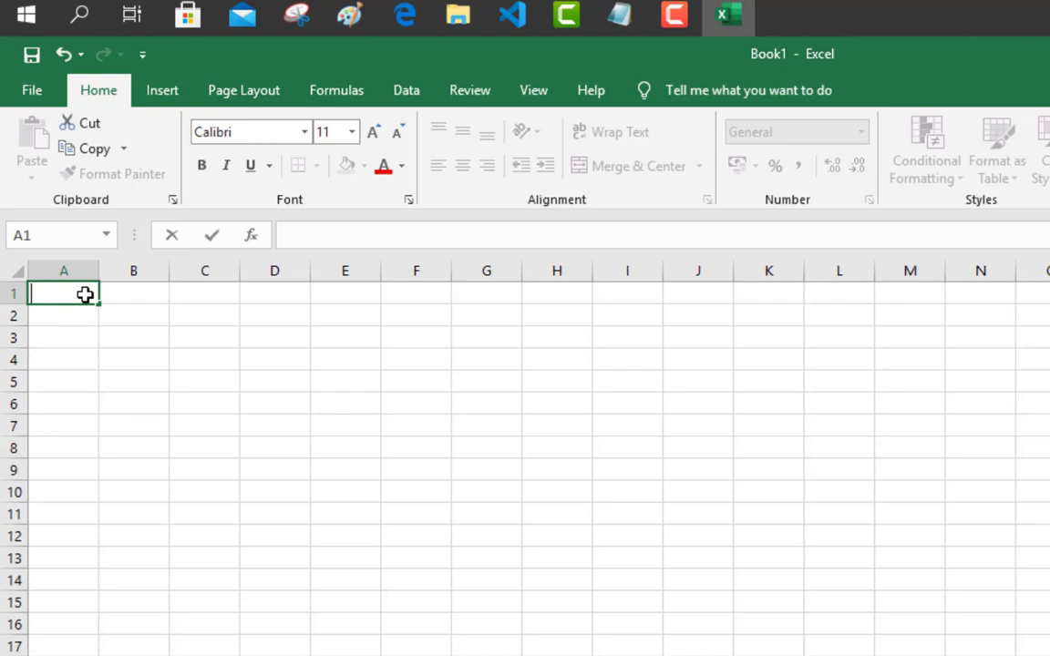
text(STUDENT)
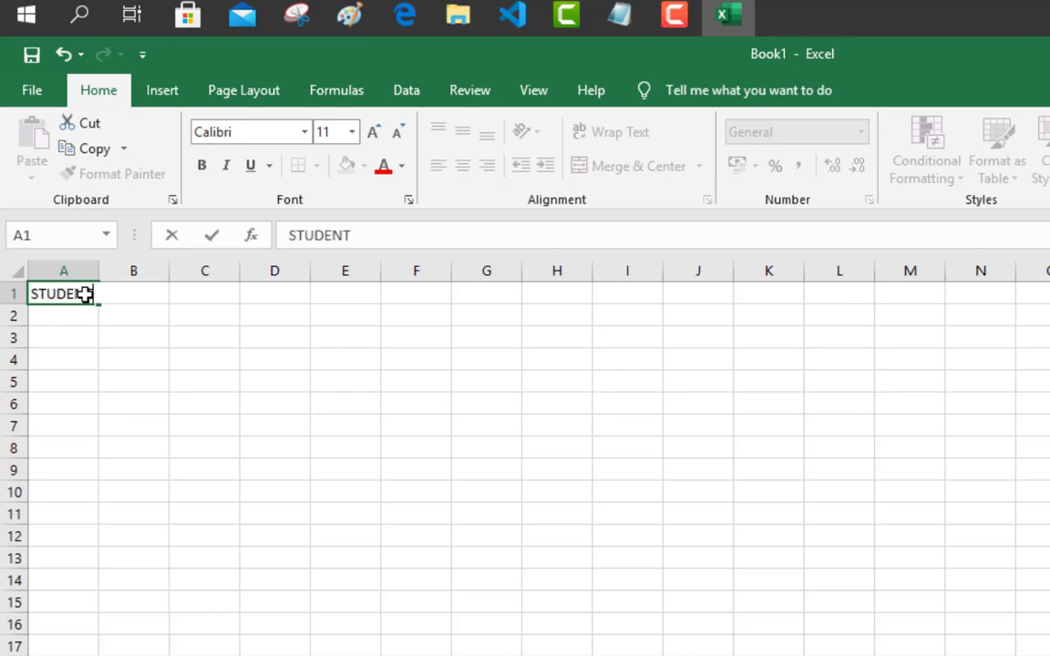
text(S RESULTS)
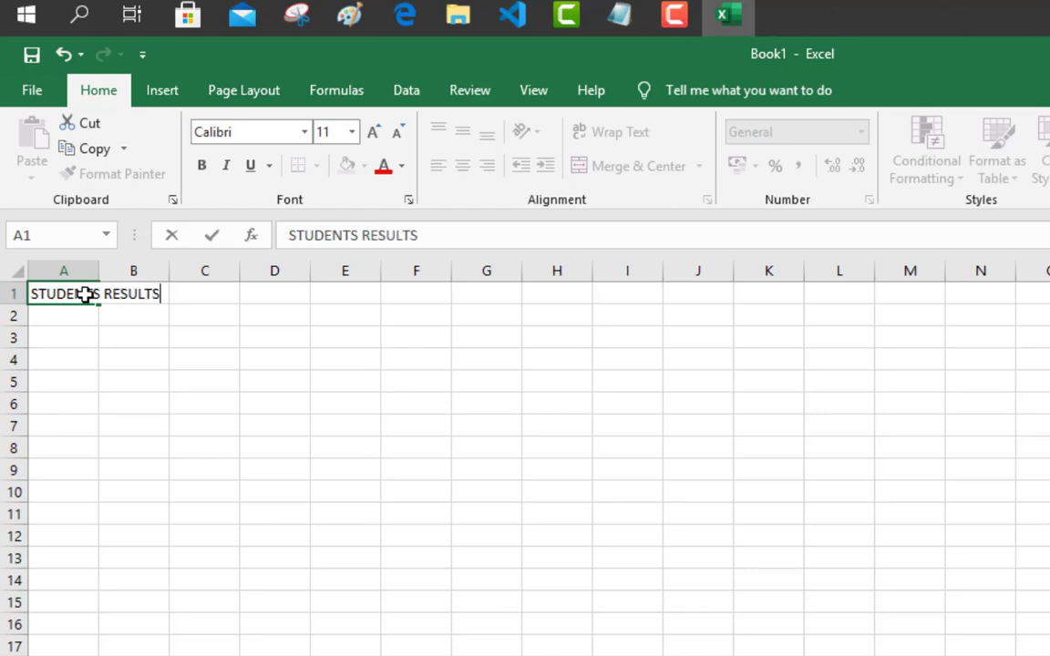
click(126, 352)
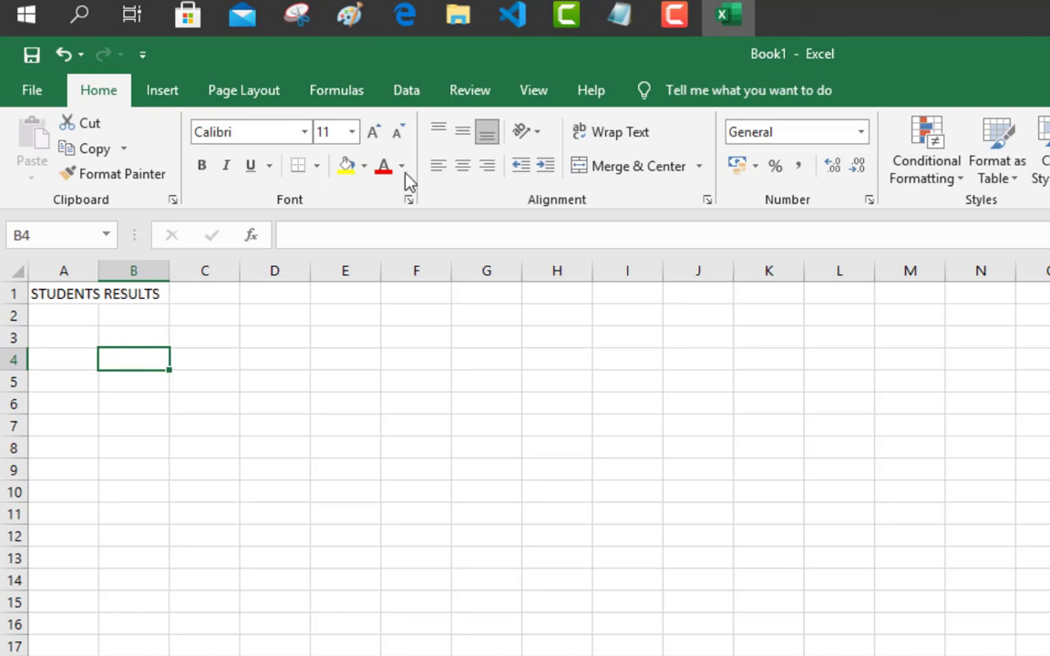
Widen column A so that the STUDENTS RESULTS text in A1 fits inside it, and select cell A2
click(666, 17)
click(80, 298)
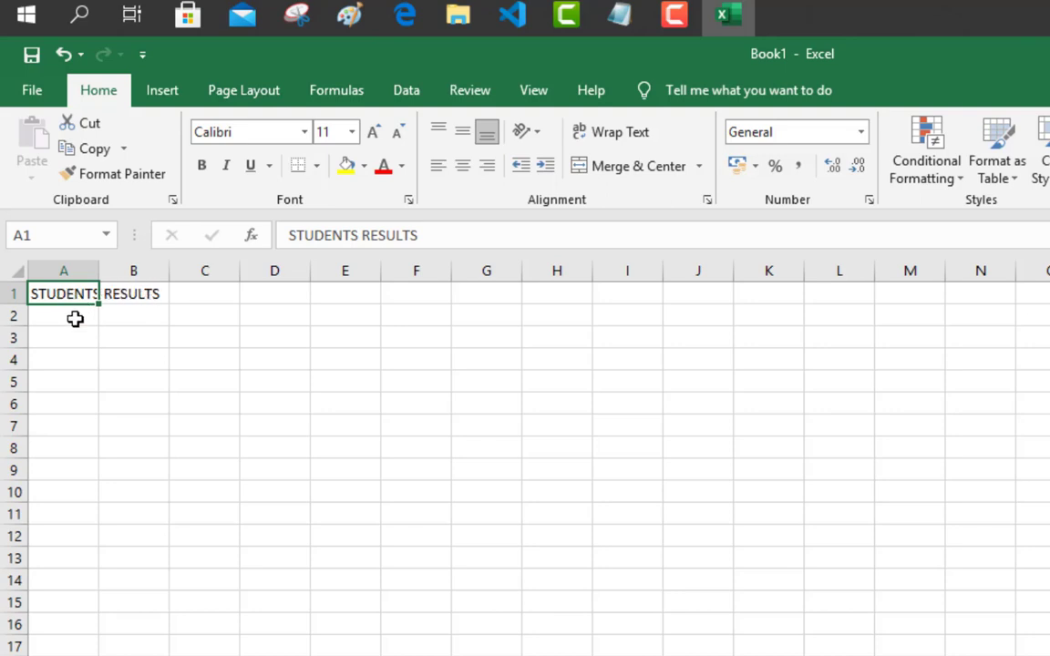
click(83, 325)
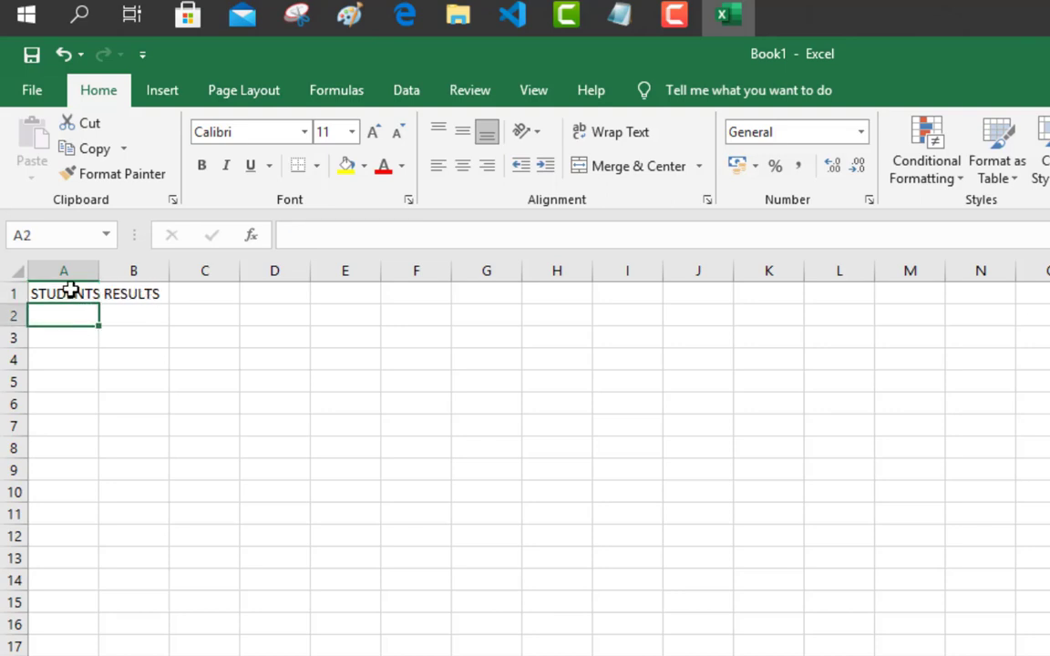
click(71, 292)
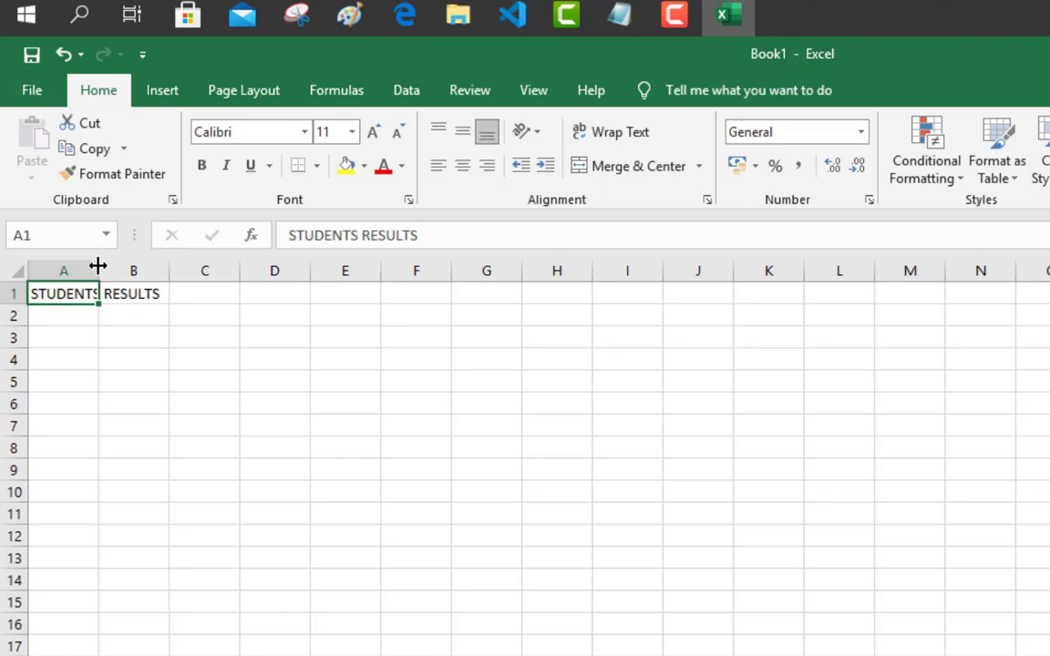
drag(98, 265, 161, 267)
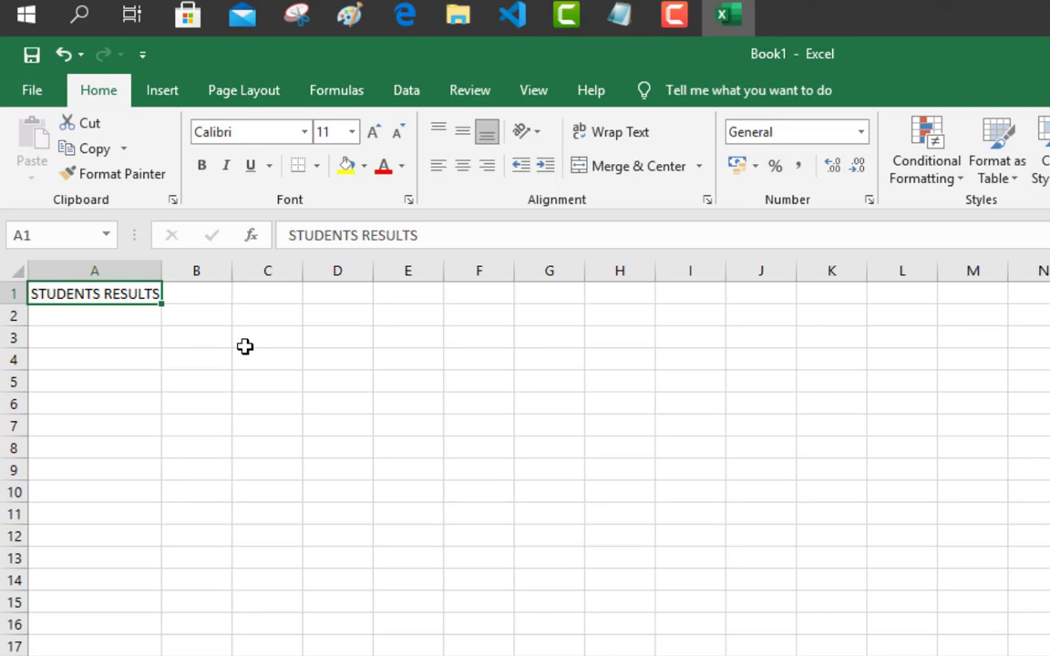
click(103, 320)
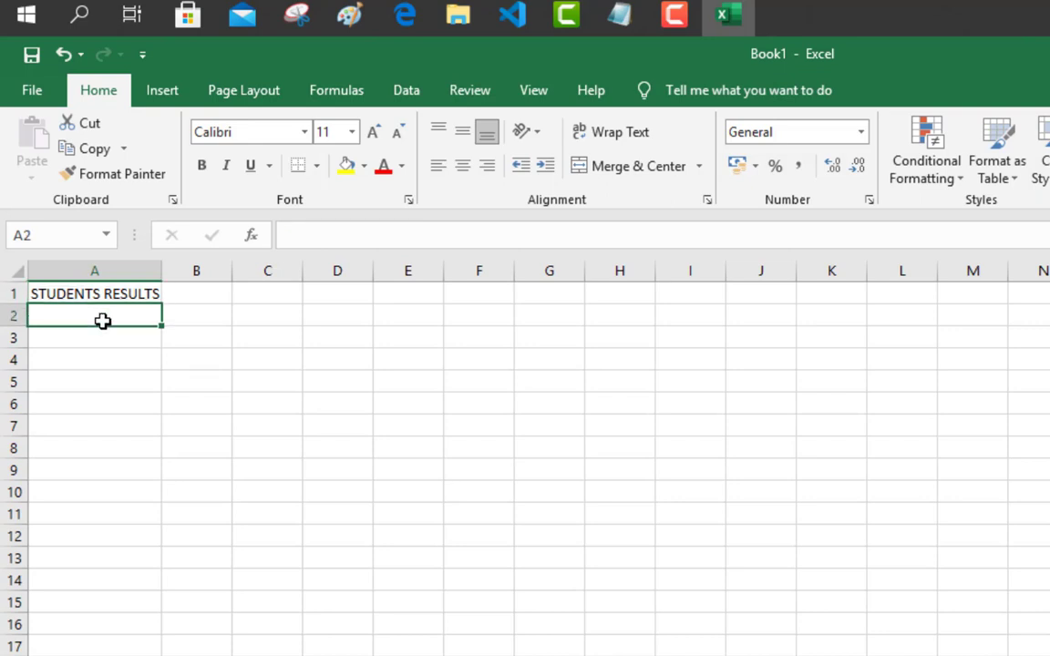
Enter the headings NAME, CLASS and STREAM in cells A2, B2 and C2
text(NAME)
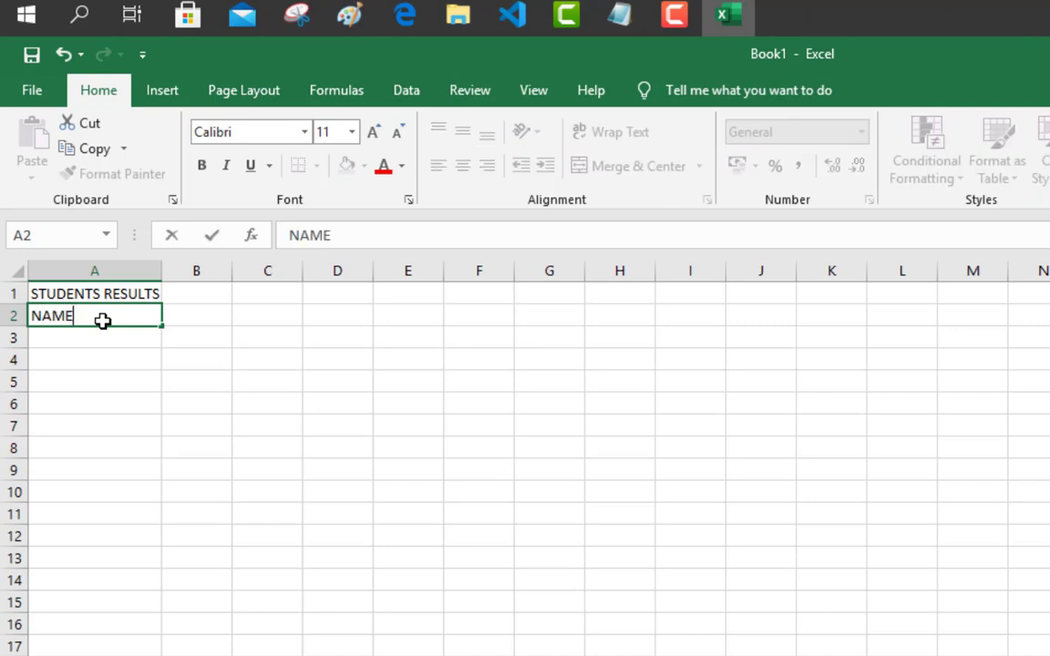
click(211, 318)
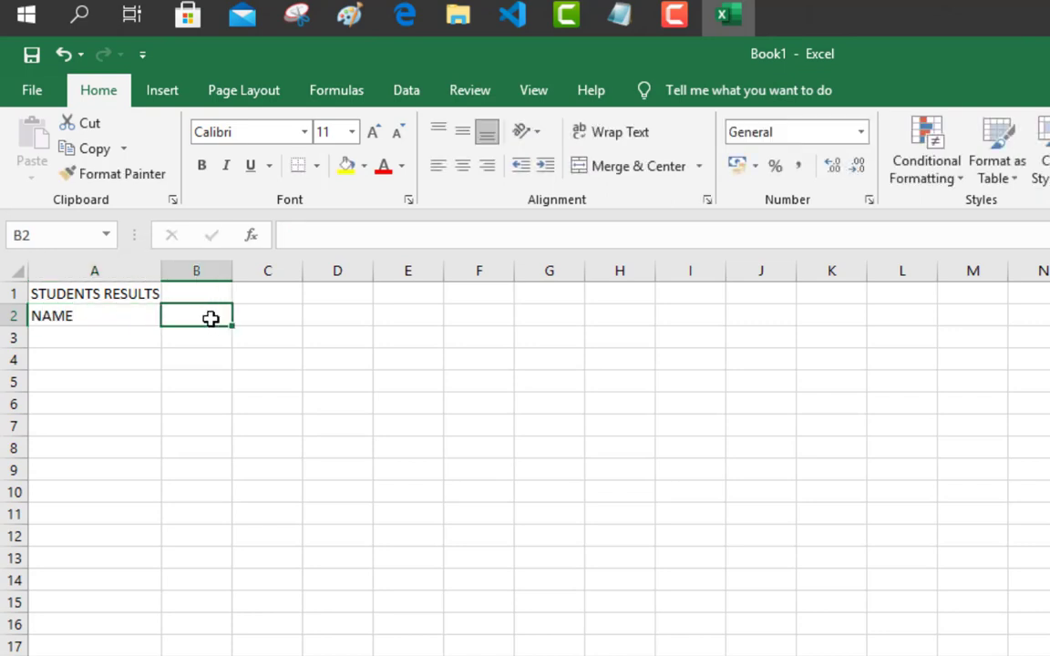
text(CLASS)
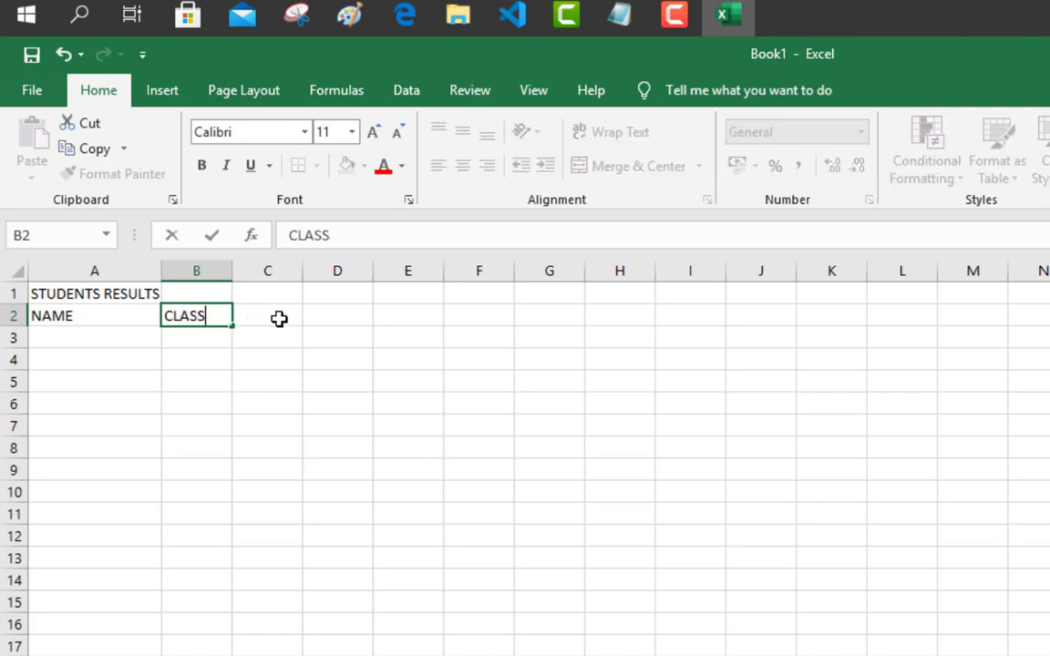
click(279, 319)
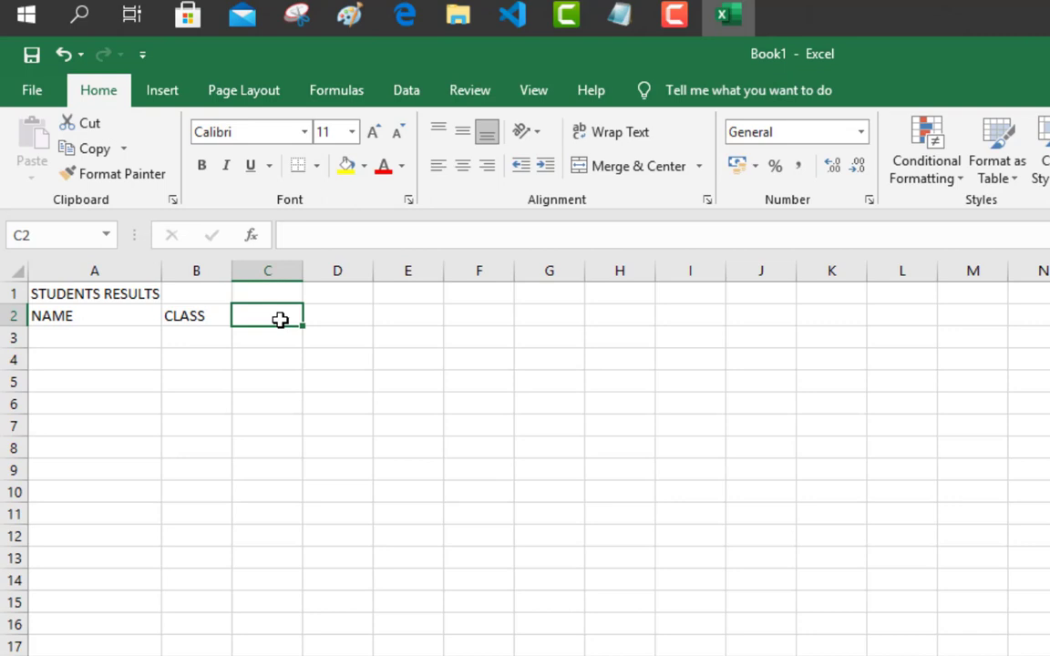
text(STREA)
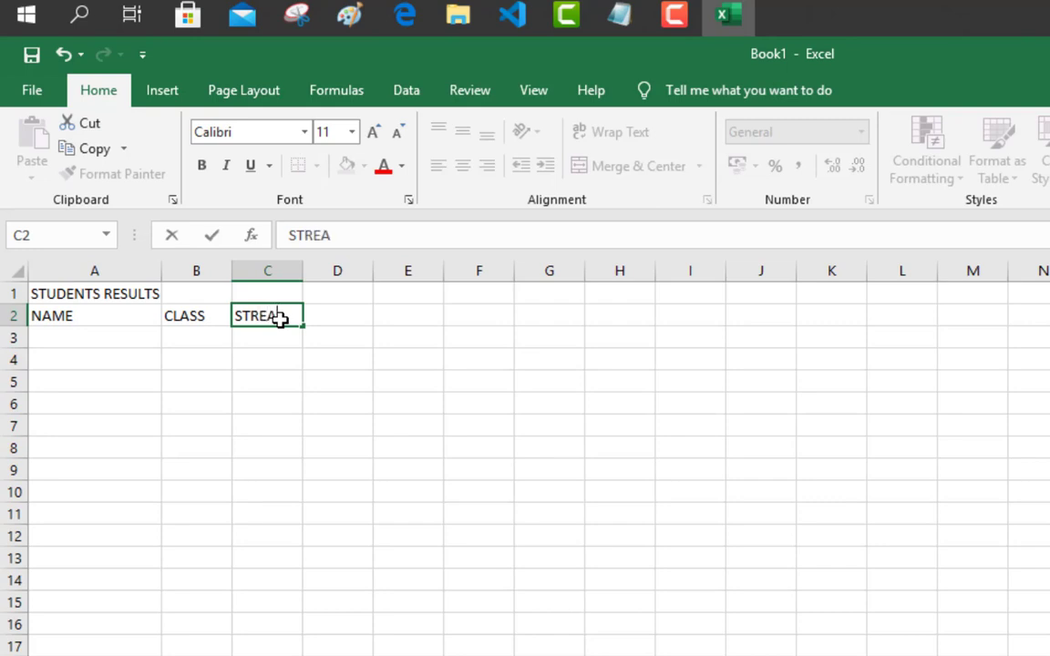
text(M)
click(359, 321)
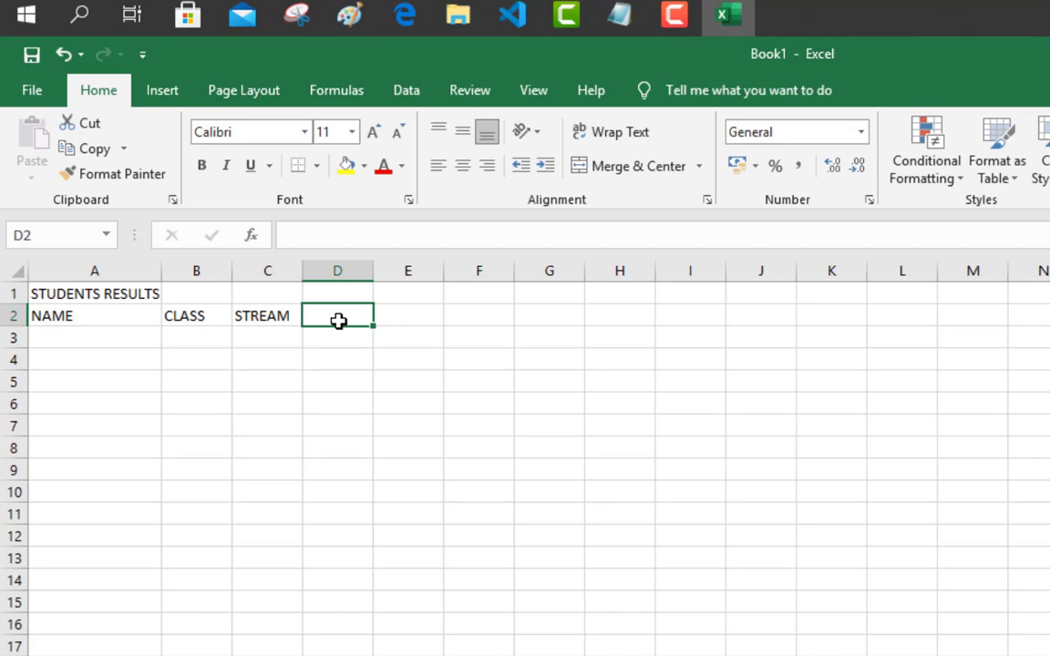
click(88, 336)
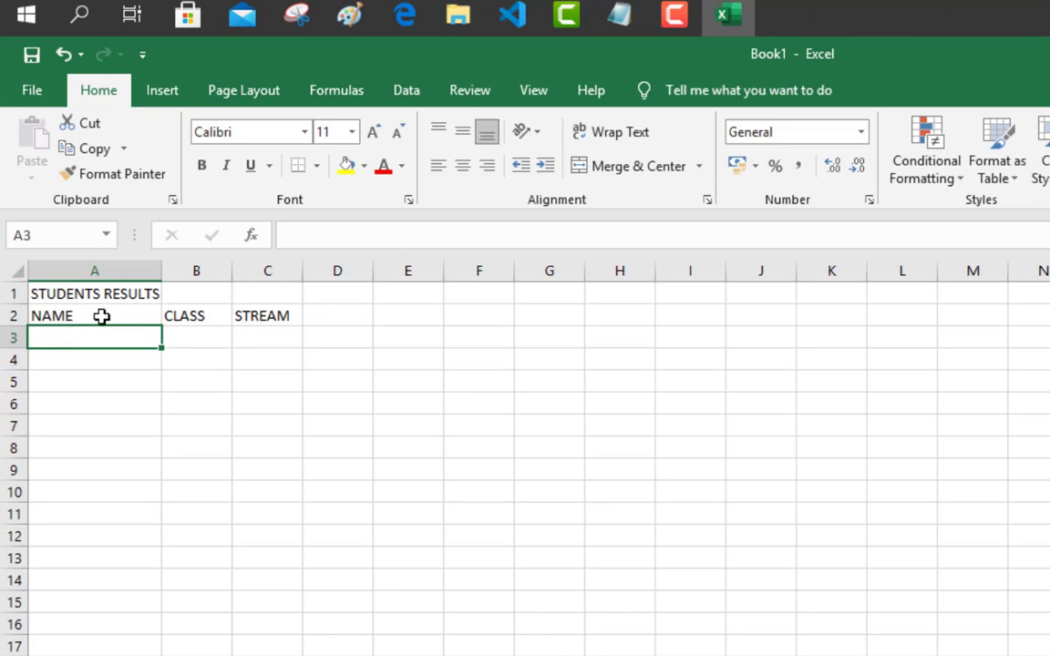
click(101, 316)
click(189, 317)
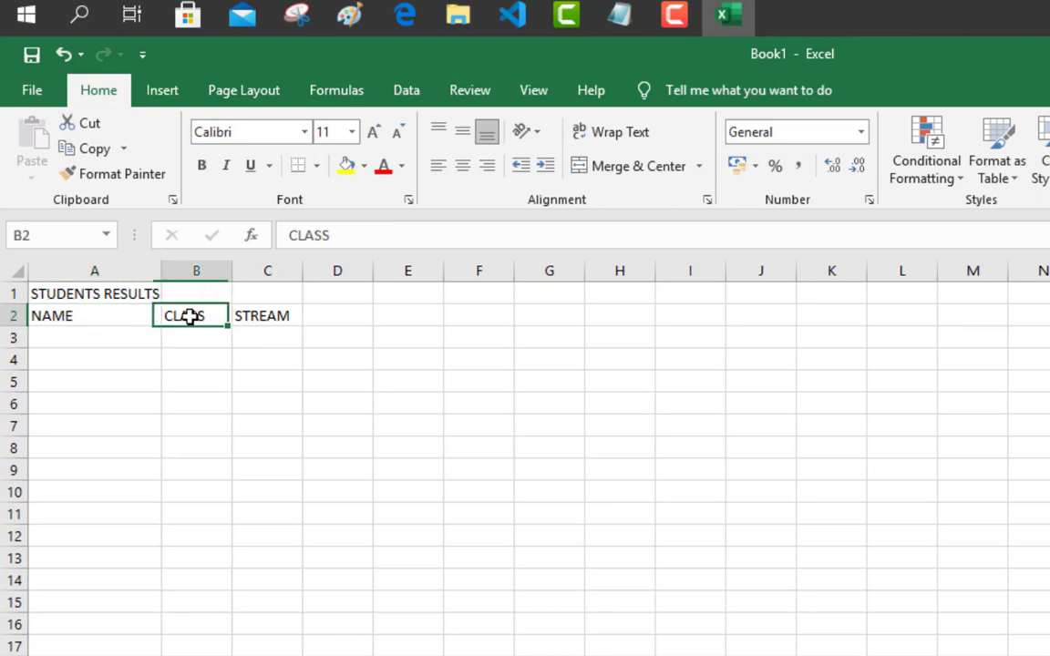
click(265, 318)
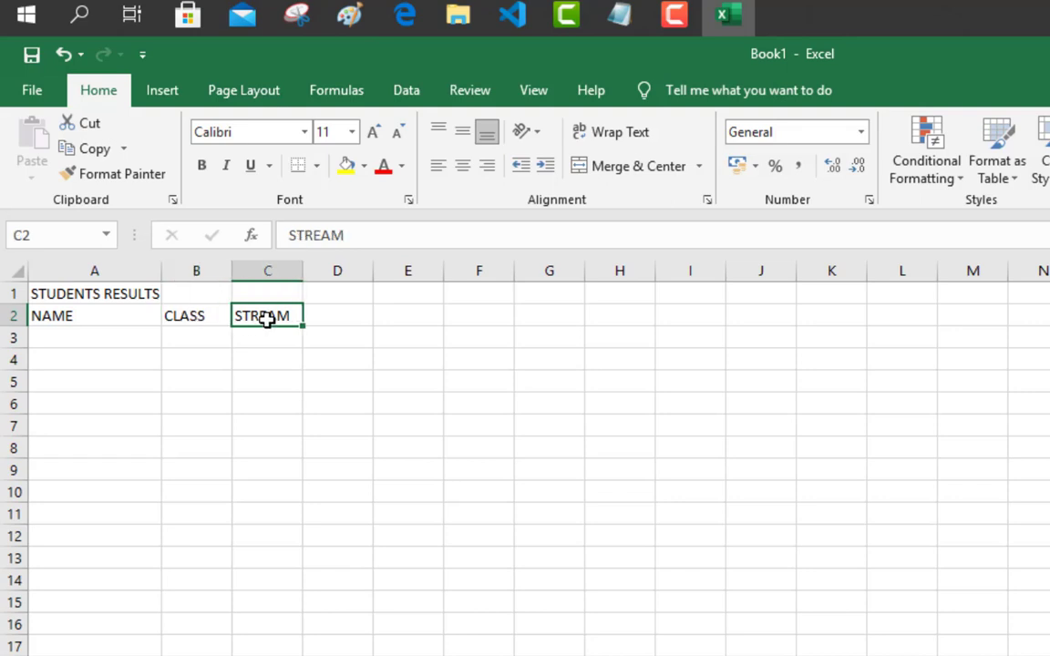
Make the STUDENTS RESULTS title in cell A1 bold and set its font size to 20
click(106, 298)
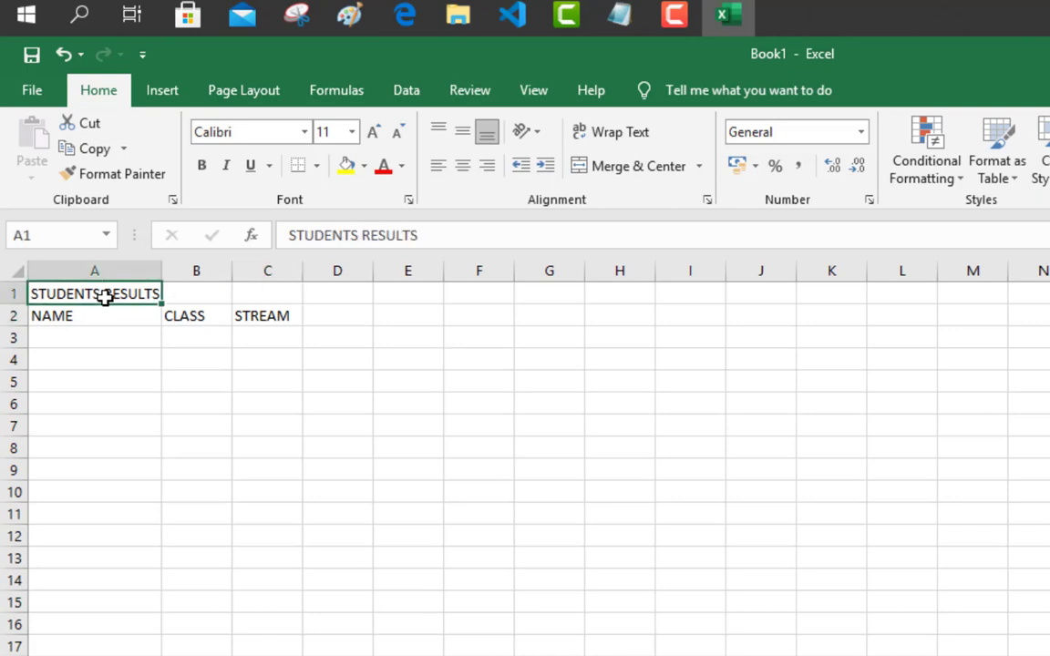
click(203, 168)
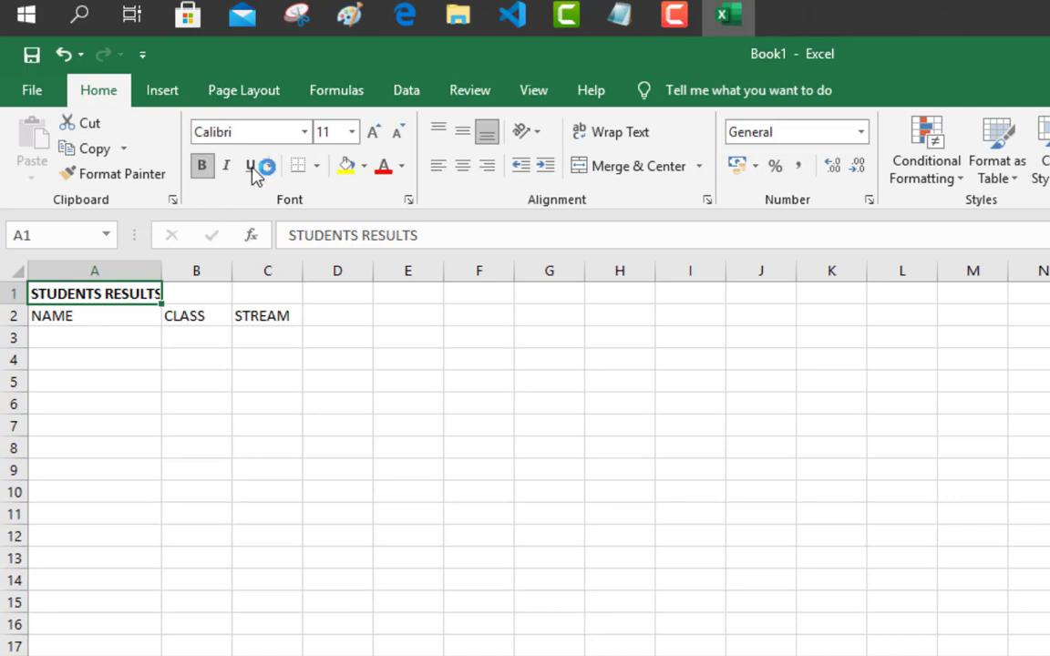
click(352, 132)
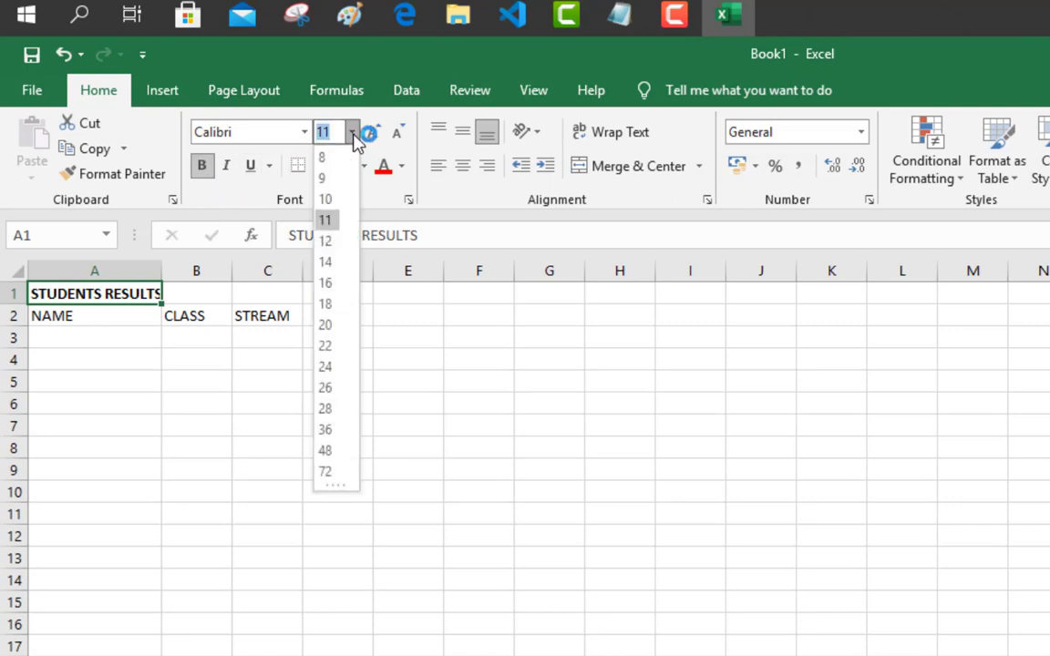
click(325, 326)
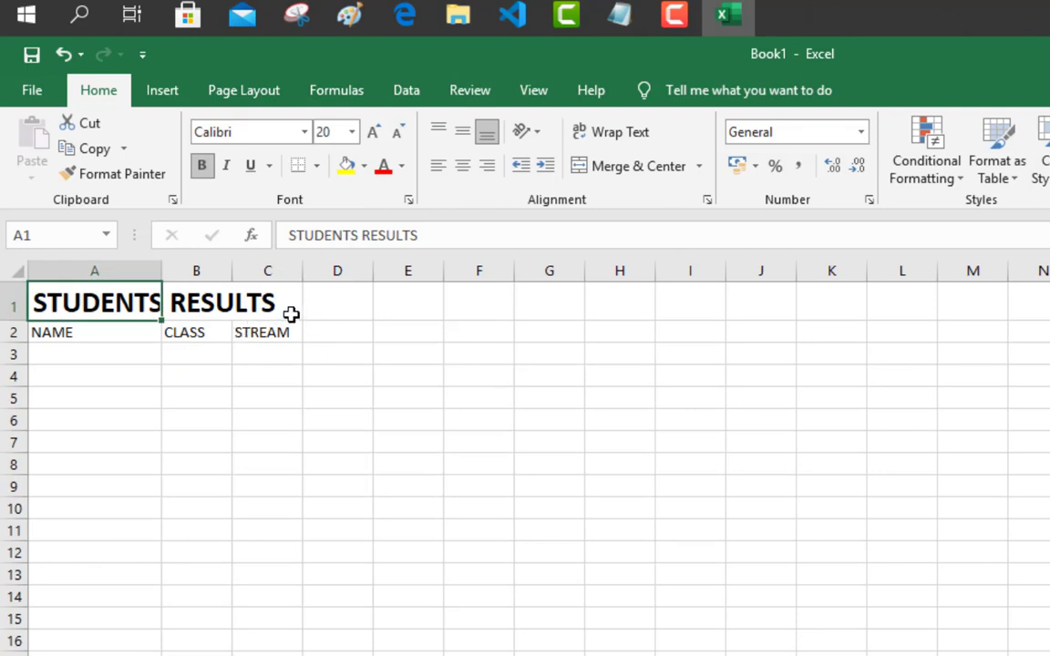
click(195, 336)
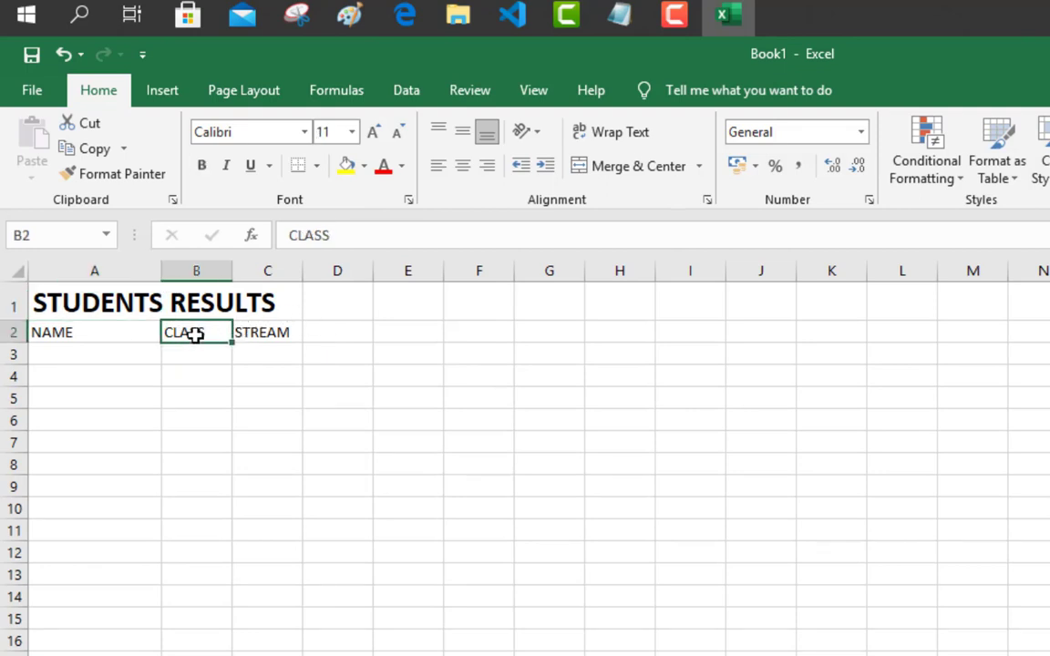
click(112, 310)
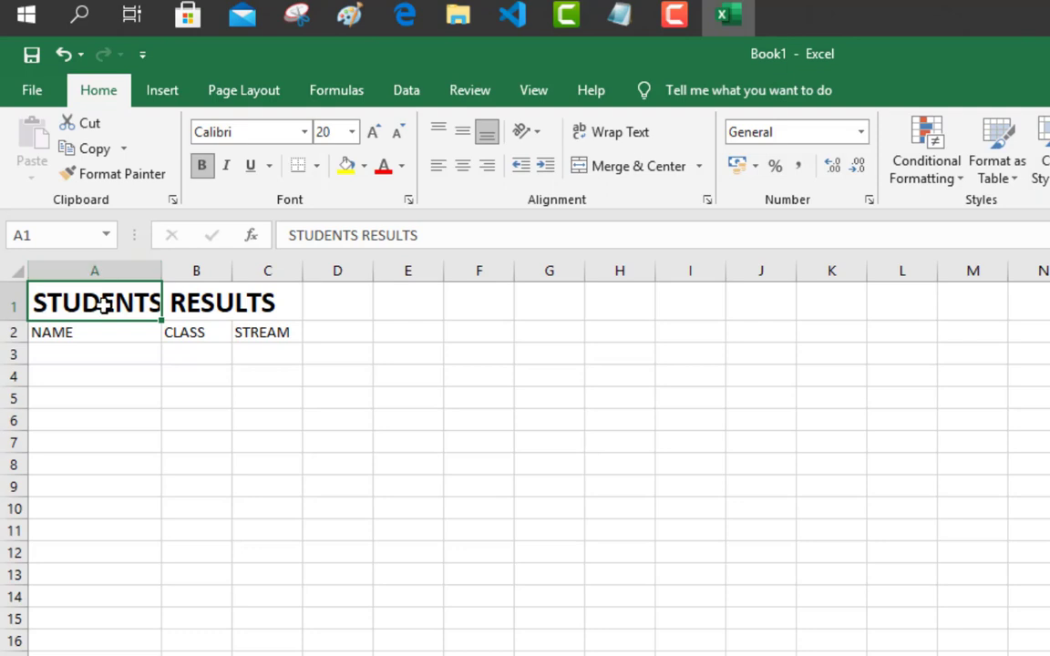
click(122, 347)
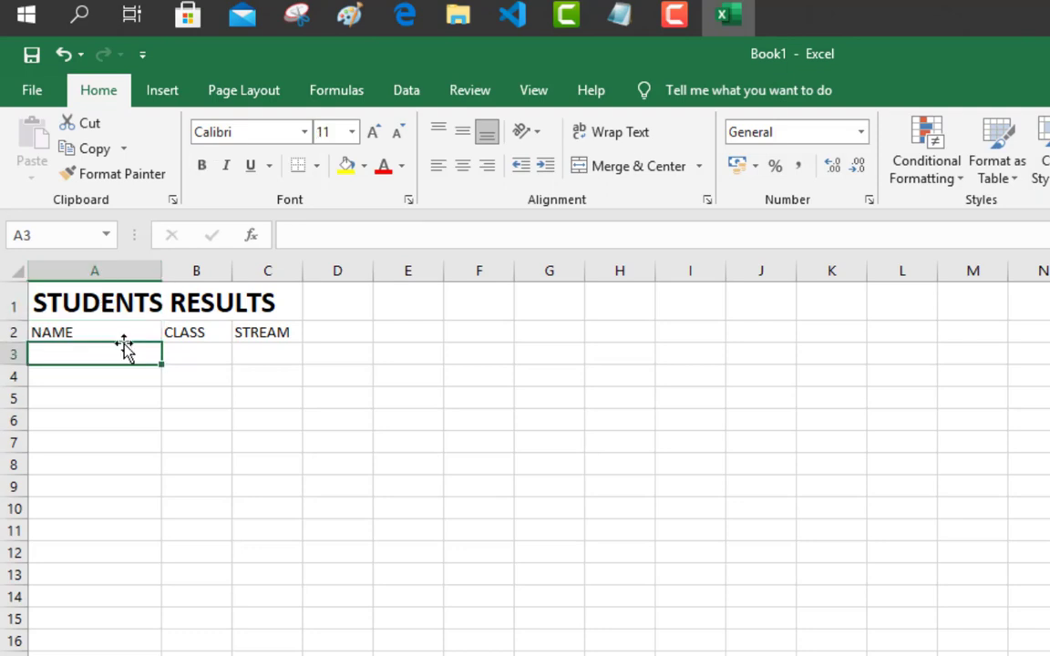
click(130, 301)
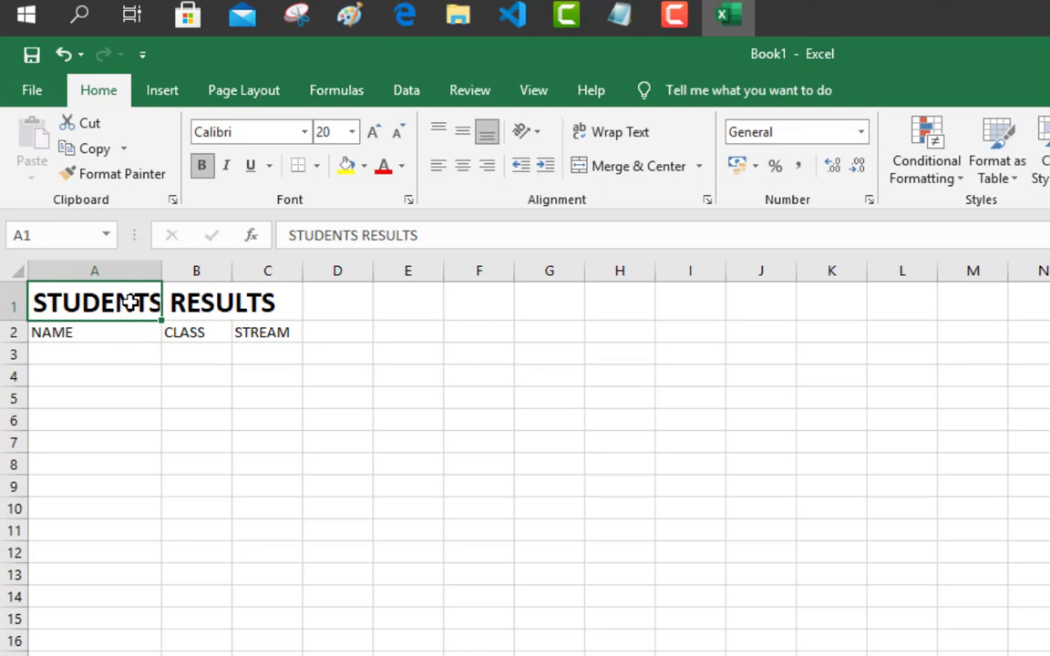
Switch to the Notepad lecture outline, highlight the CELL MERGING IN EXCEL line, deselect it and return to the Excel sheet
click(620, 15)
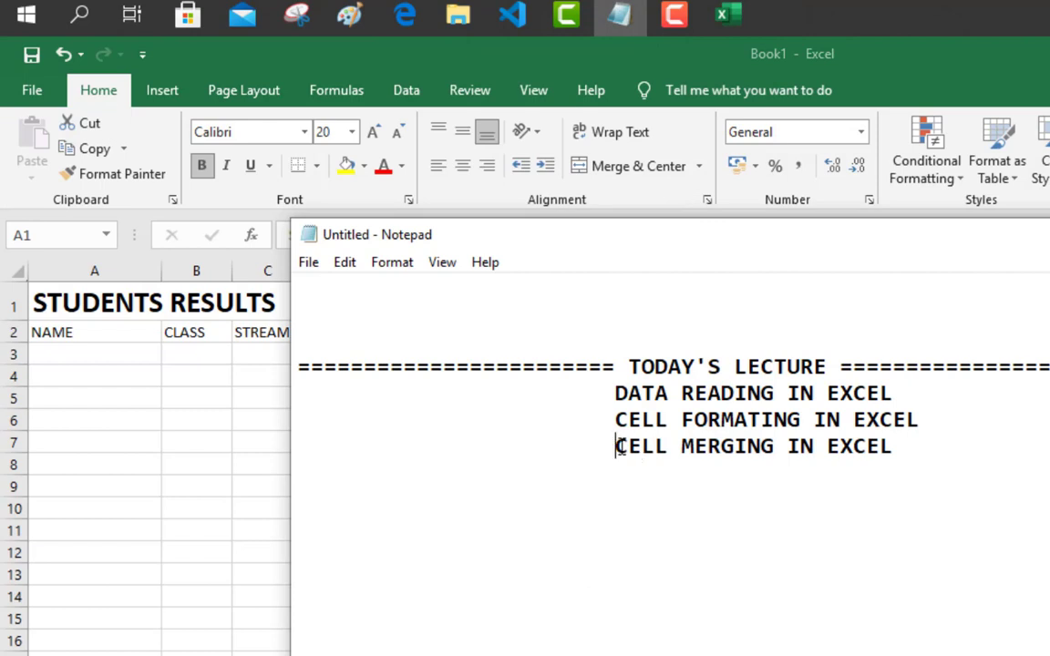
drag(616, 446, 865, 462)
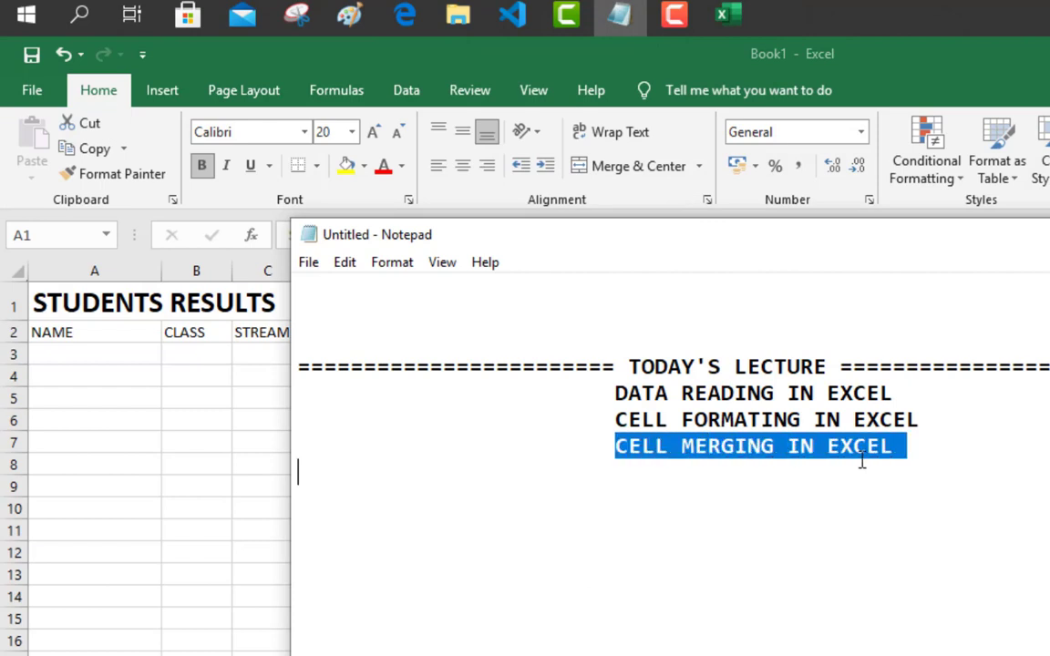
click(769, 498)
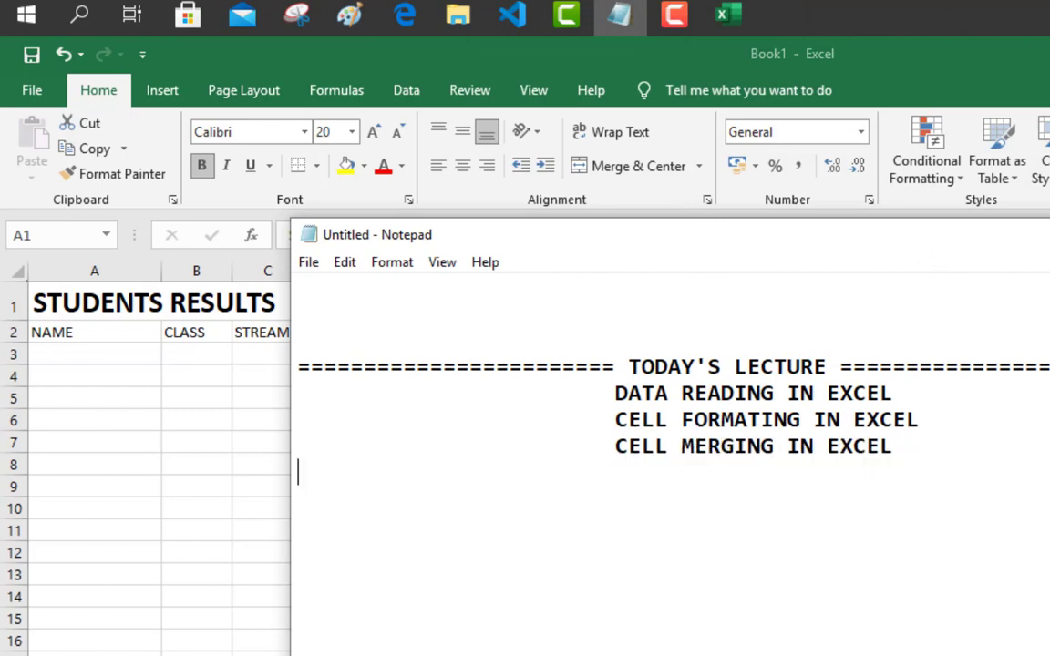
click(1048, 235)
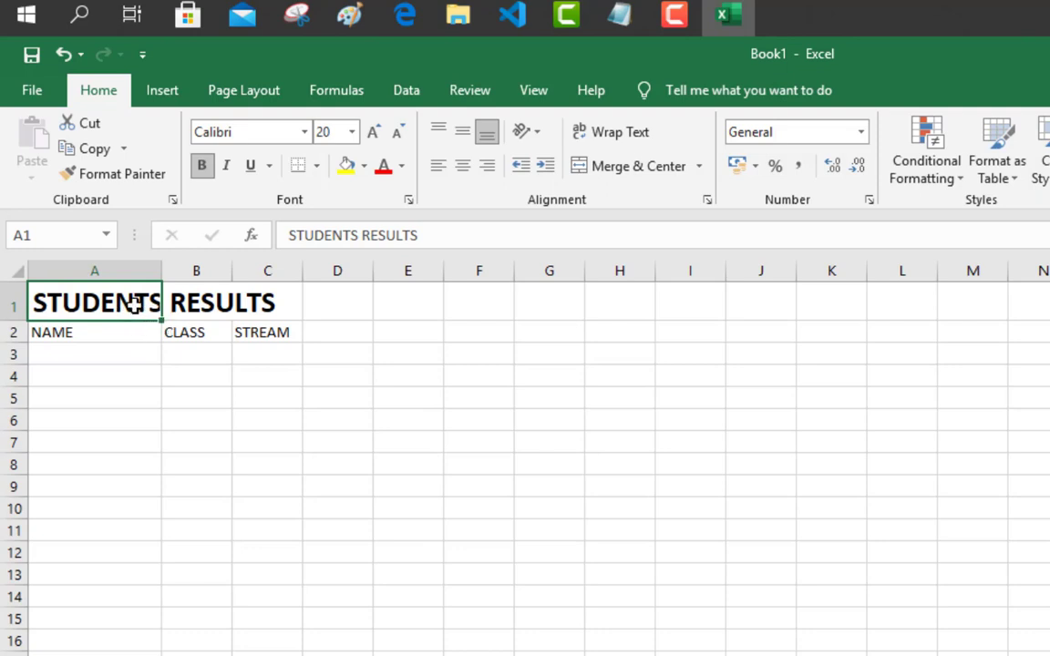
Widen column A so that the enlarged STUDENTS RESULTS title fits inside cell A1
drag(162, 271, 281, 280)
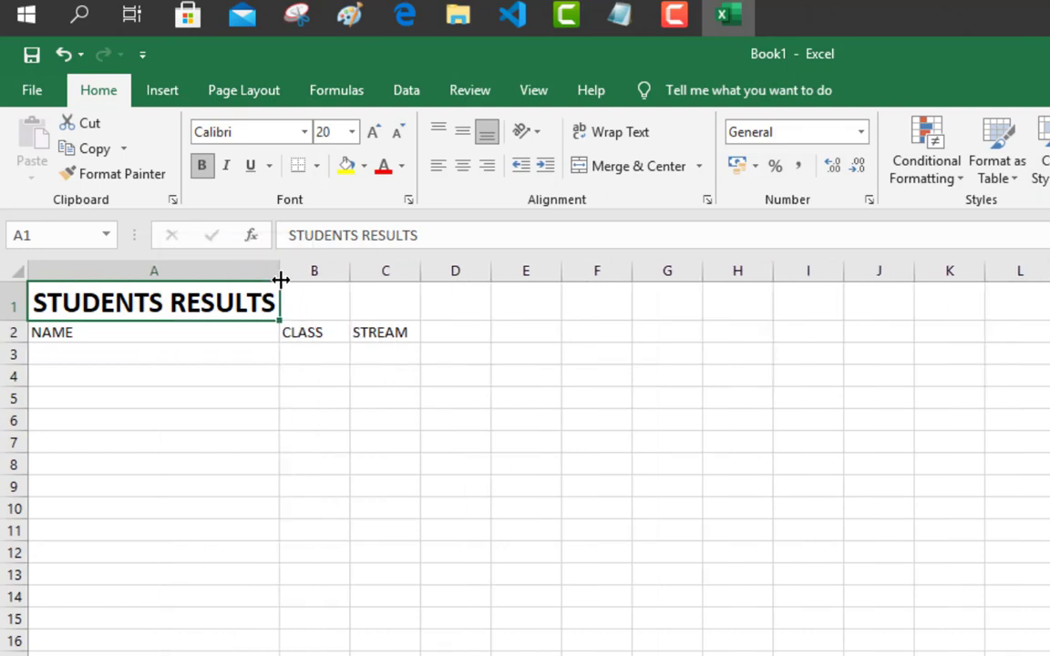
click(230, 334)
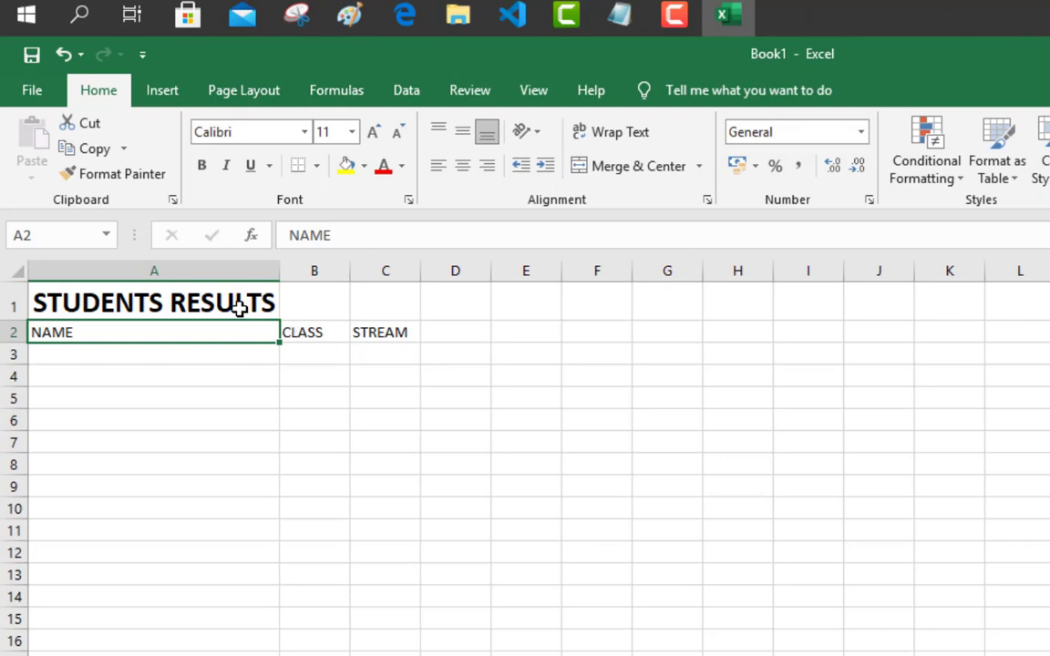
click(239, 309)
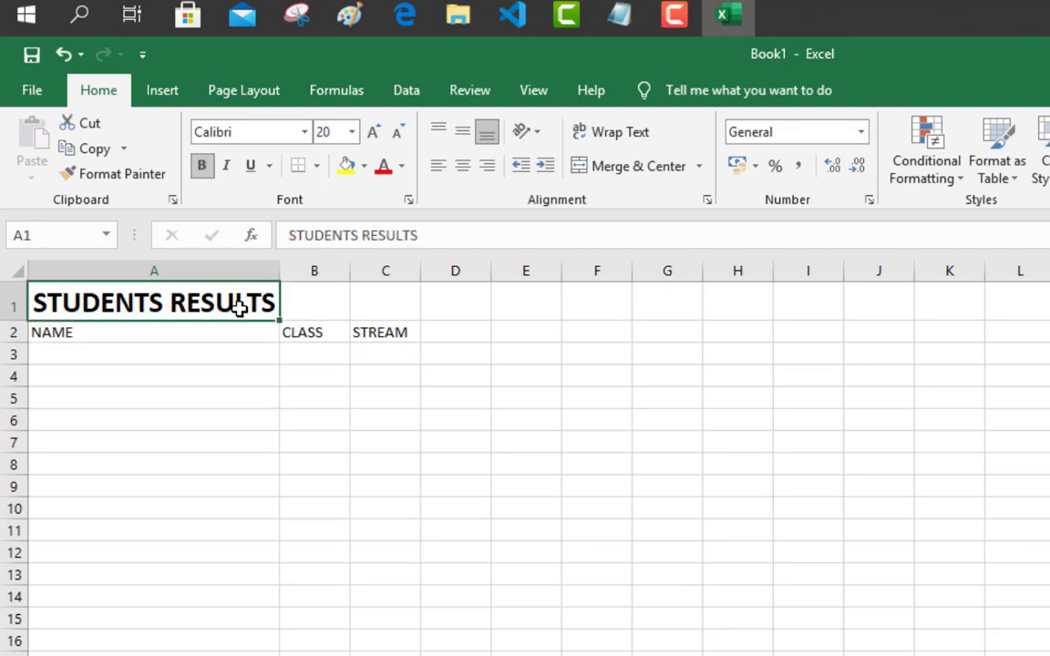
Examine how the title cell A1 lines up with the heading cells A2, B2 and C2 by selecting them in turn
click(191, 338)
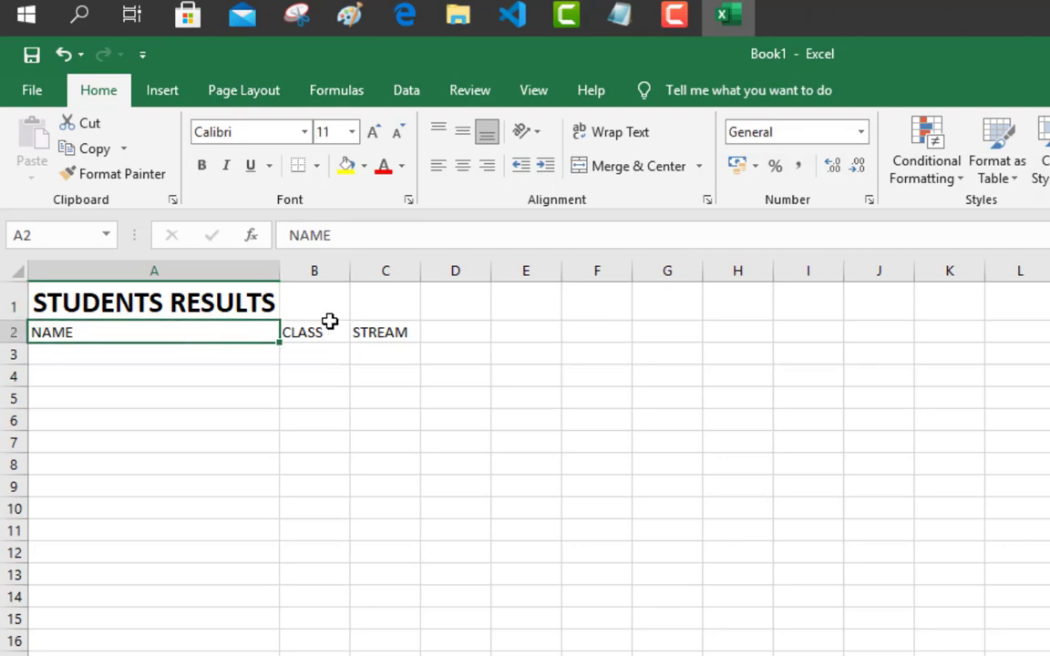
click(311, 335)
click(376, 337)
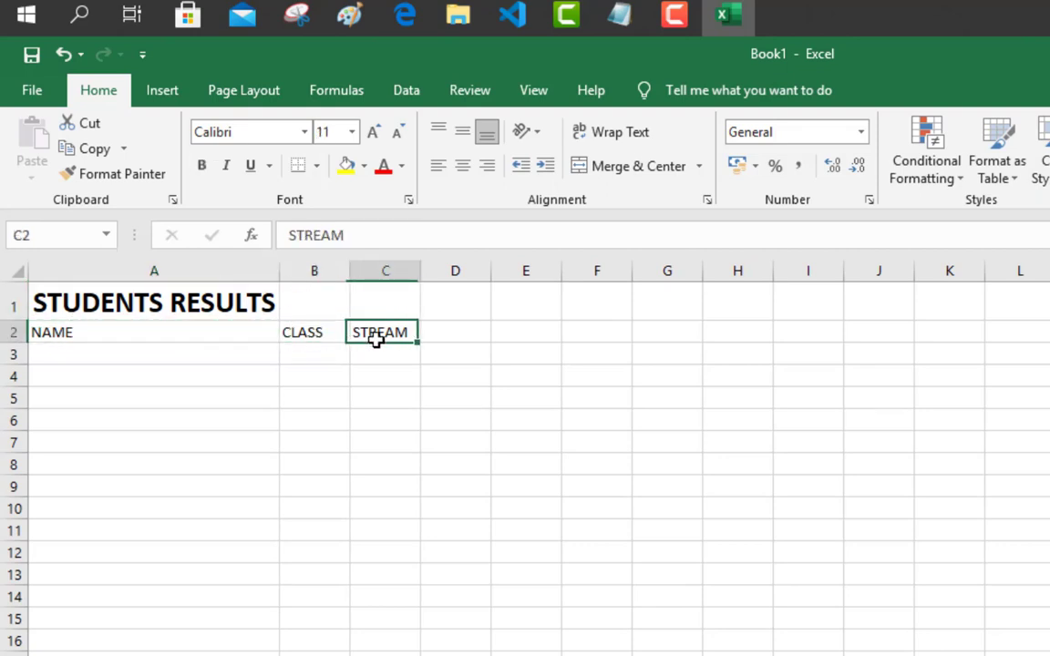
click(191, 308)
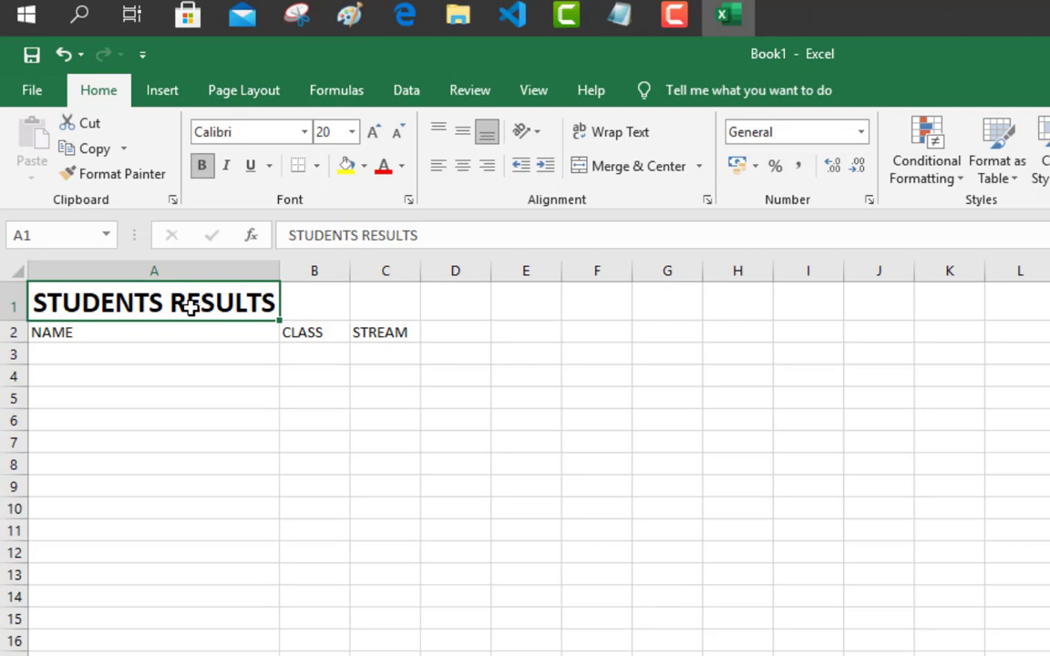
click(157, 336)
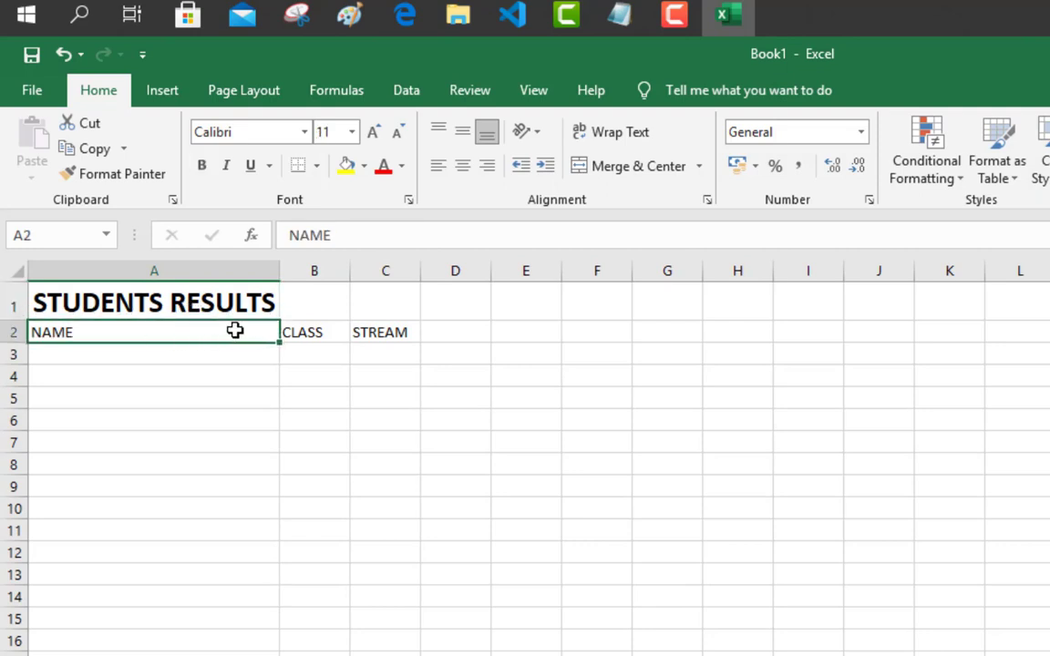
click(317, 335)
click(390, 334)
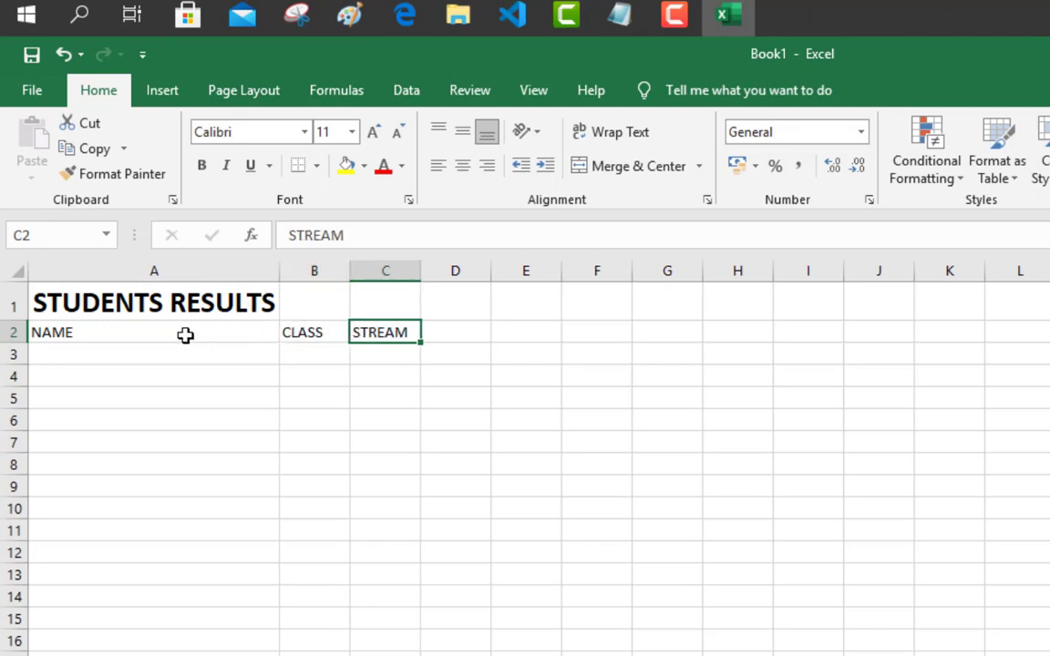
click(185, 335)
click(307, 333)
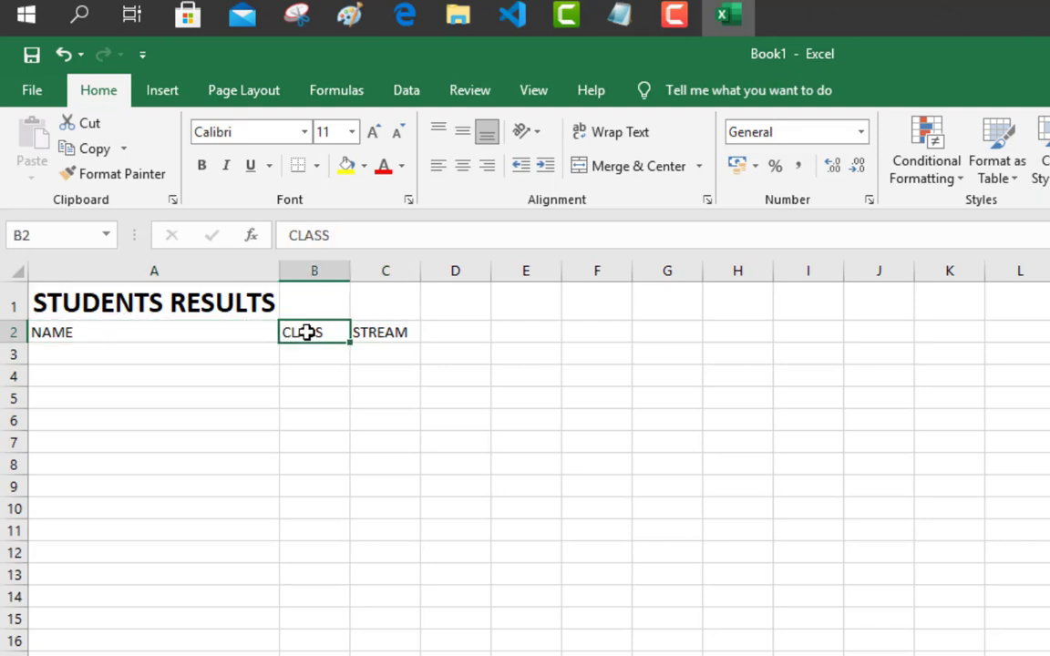
click(362, 335)
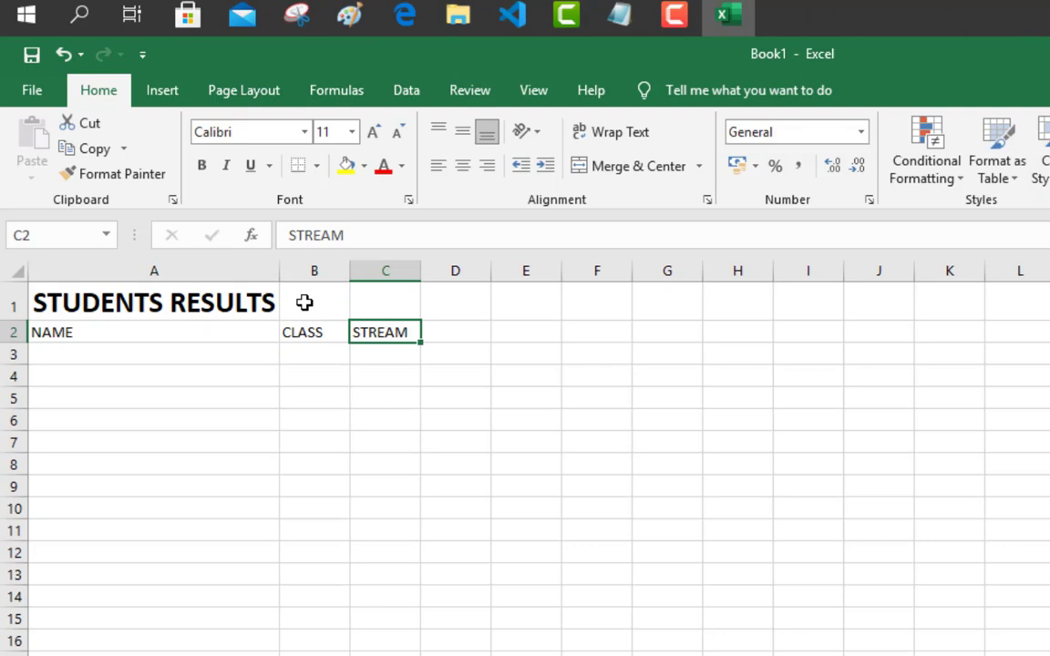
Merge and center the STUDENTS RESULTS title across cells A1 to C1, above the NAME, CLASS and STREAM headings
click(248, 302)
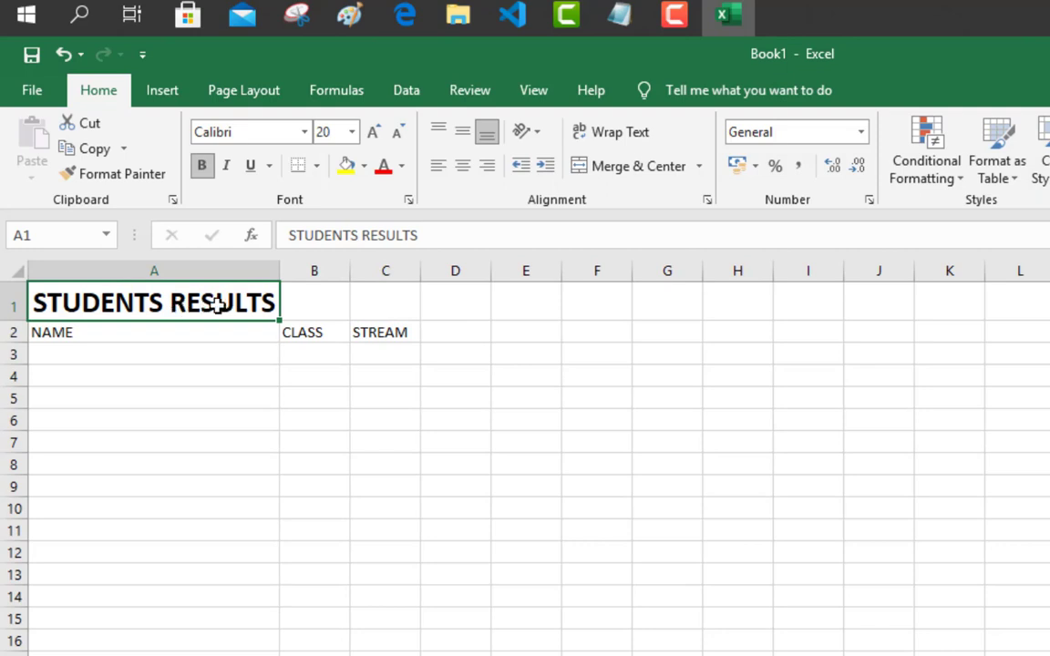
drag(263, 303, 365, 309)
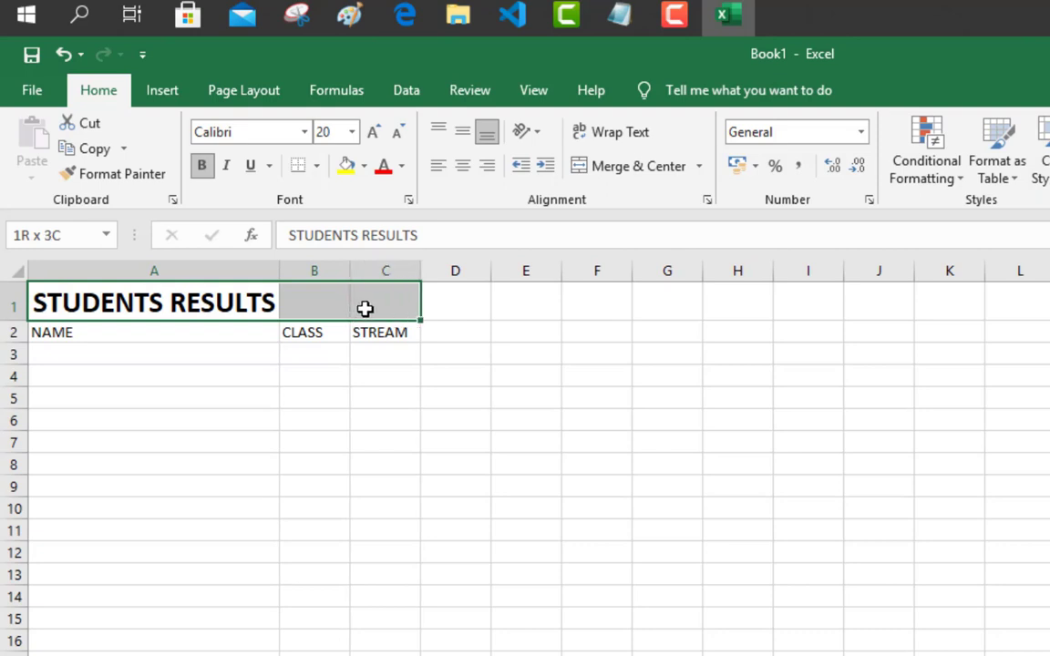
drag(365, 309, 380, 304)
drag(381, 303, 380, 304)
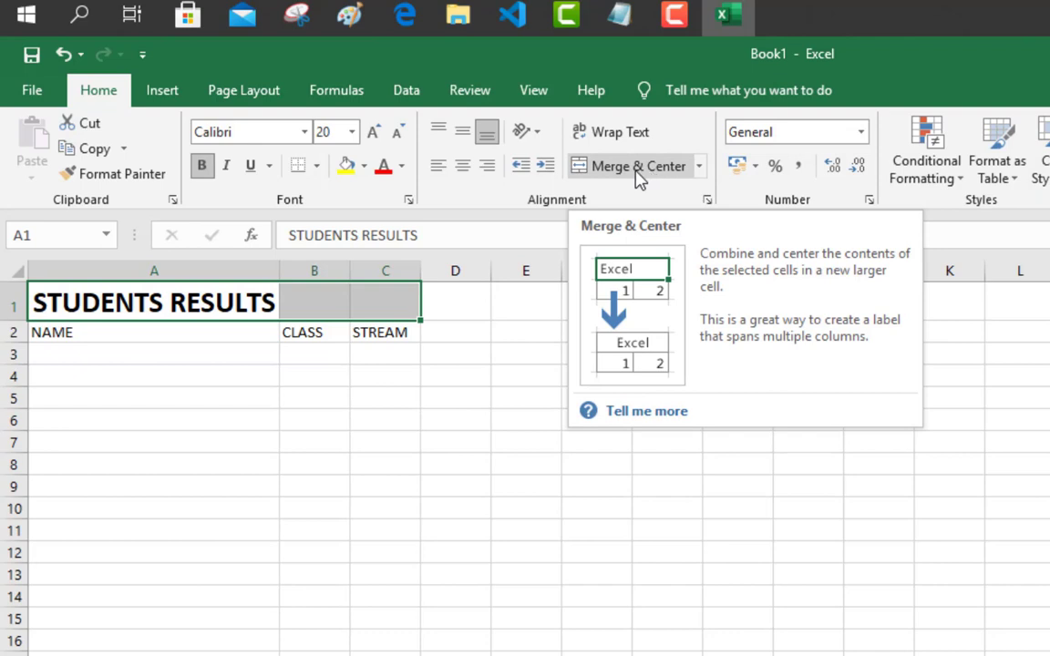
click(700, 168)
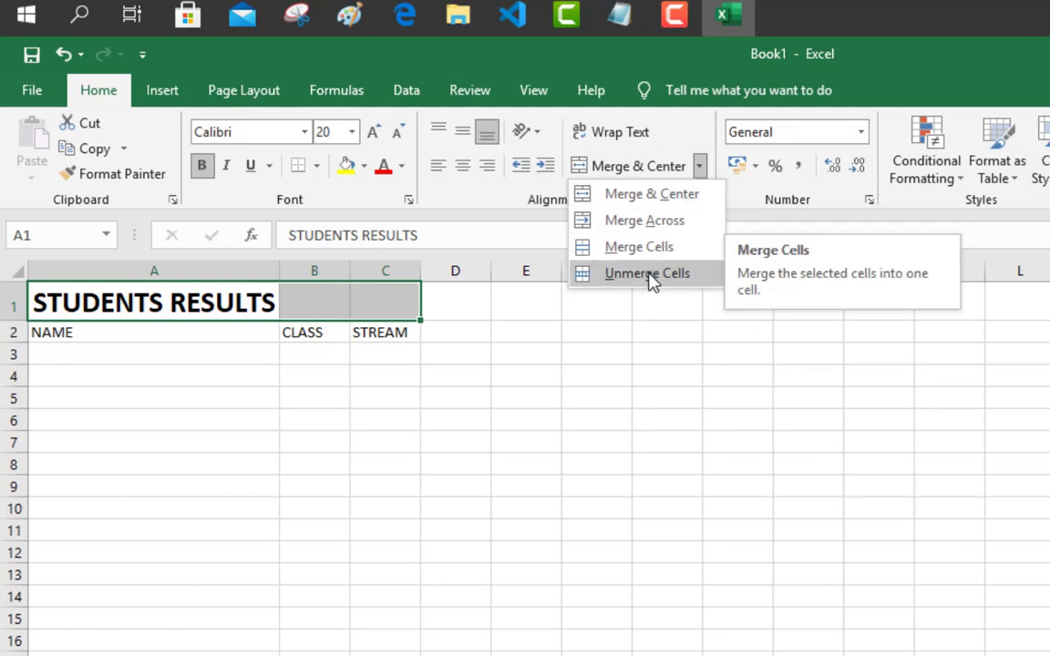
click(652, 195)
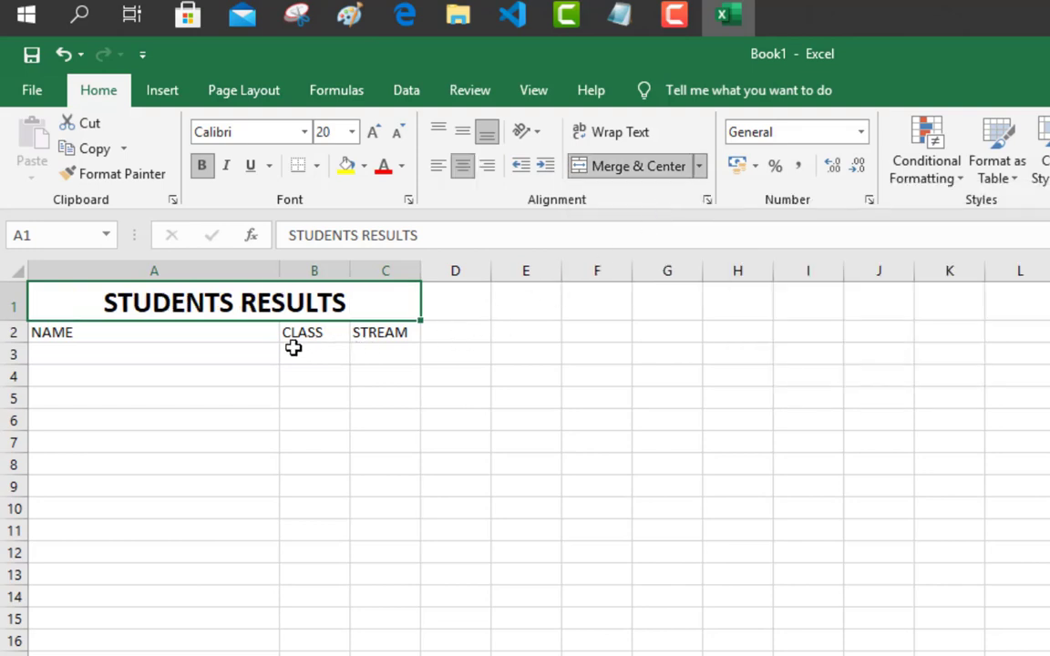
click(211, 337)
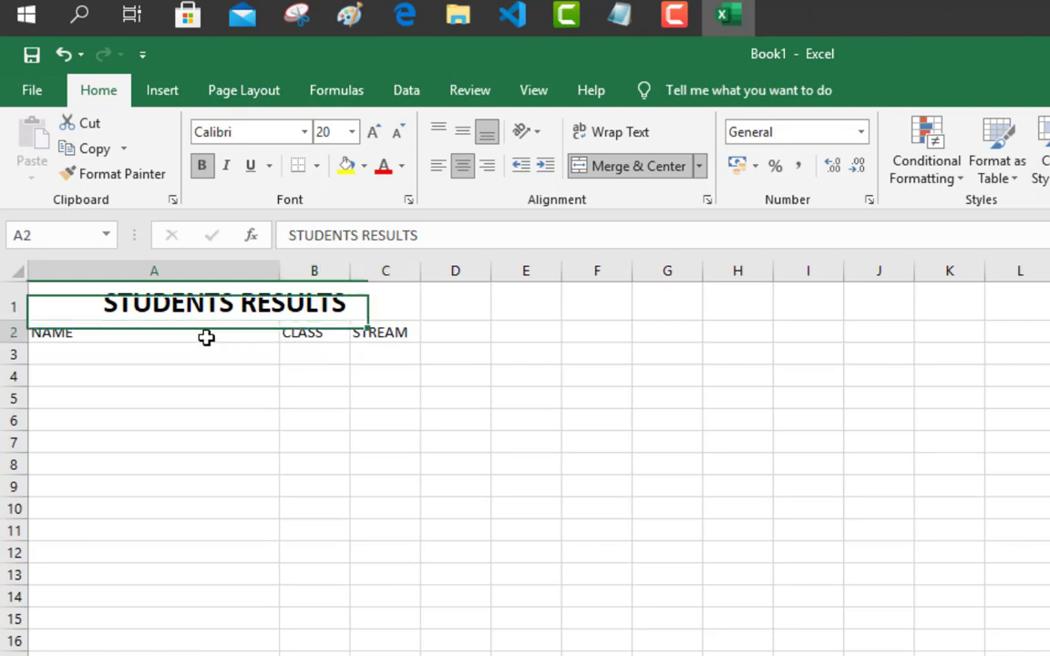
click(307, 308)
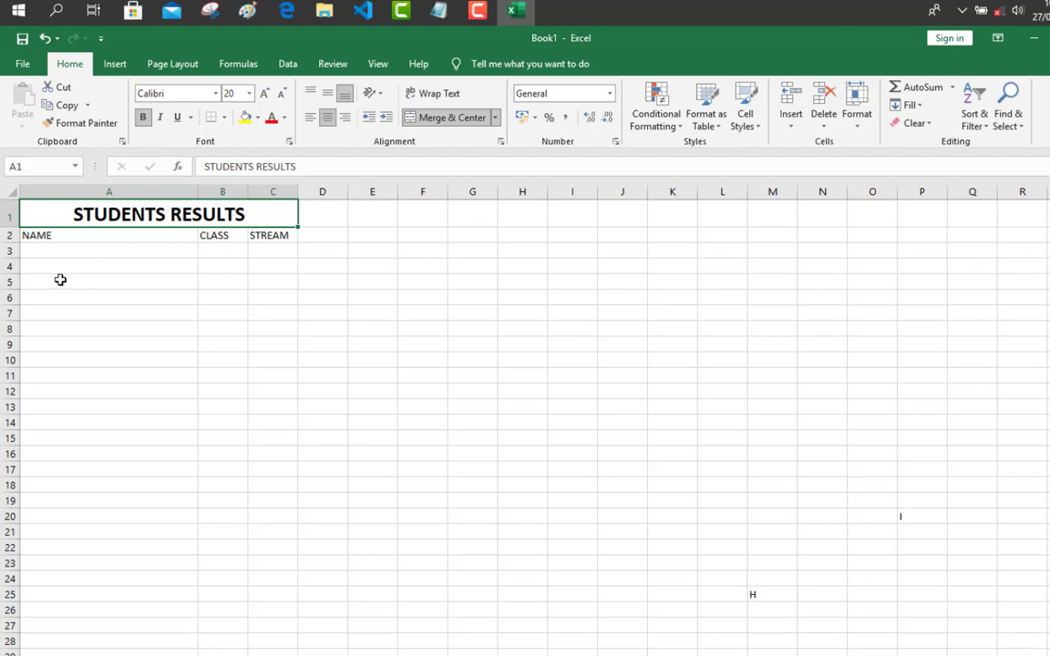
Merge and center the empty row 14 cells from A14 to I14 into one horizontal cell
click(50, 283)
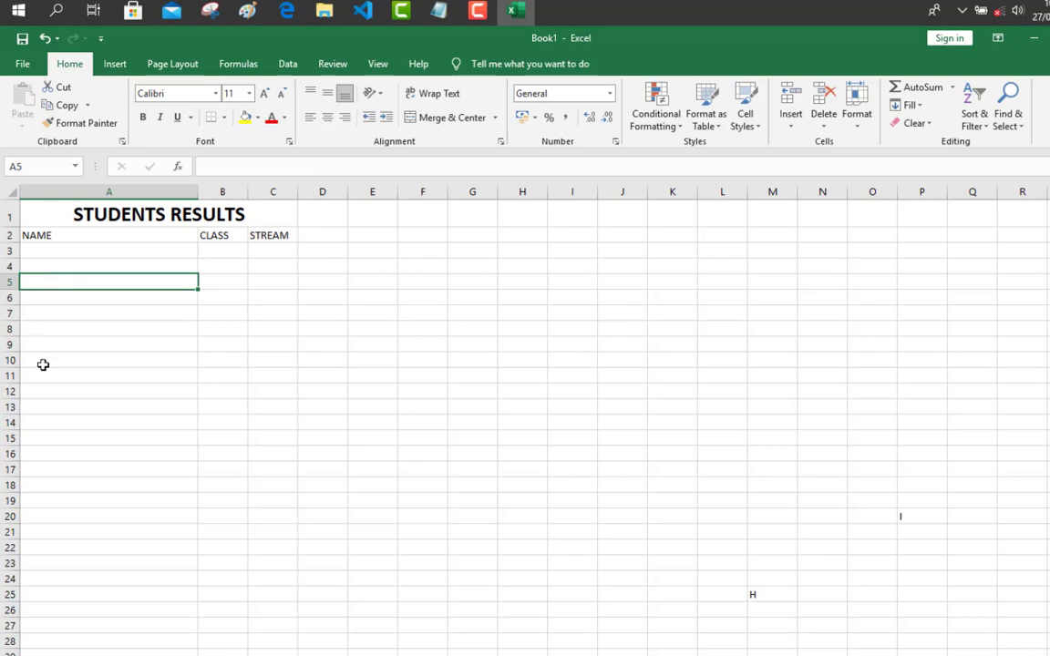
click(33, 422)
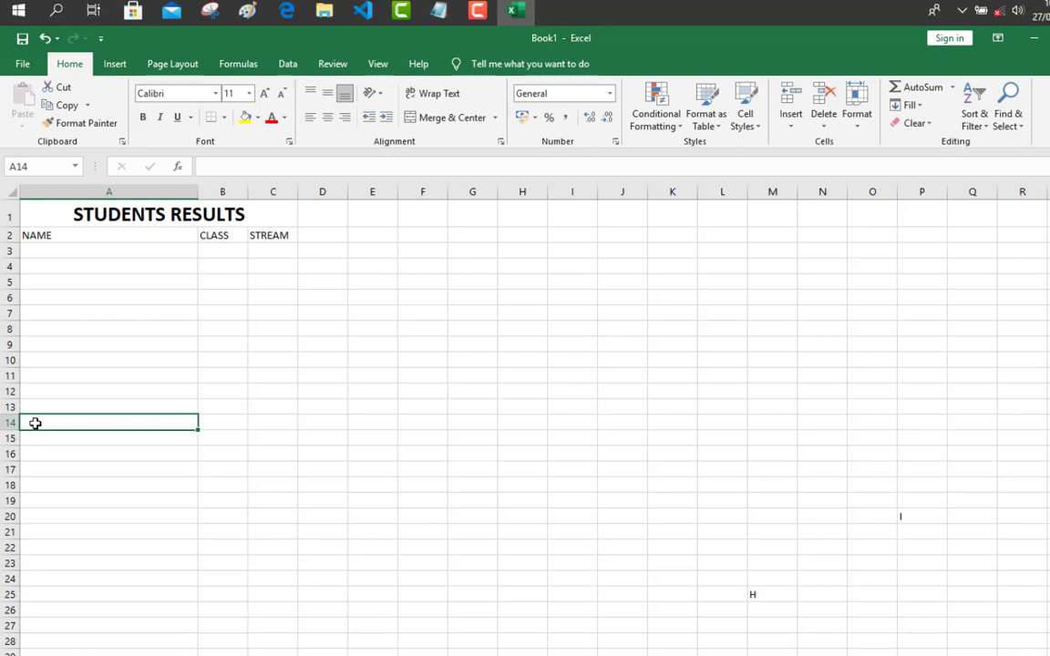
drag(34, 423, 559, 426)
click(462, 122)
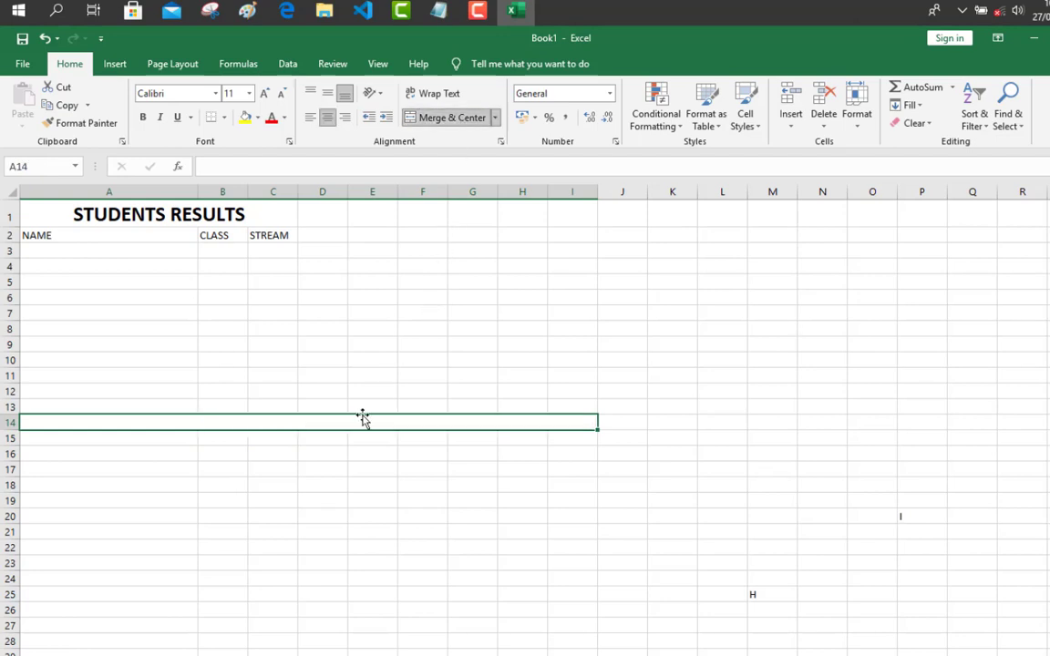
click(322, 453)
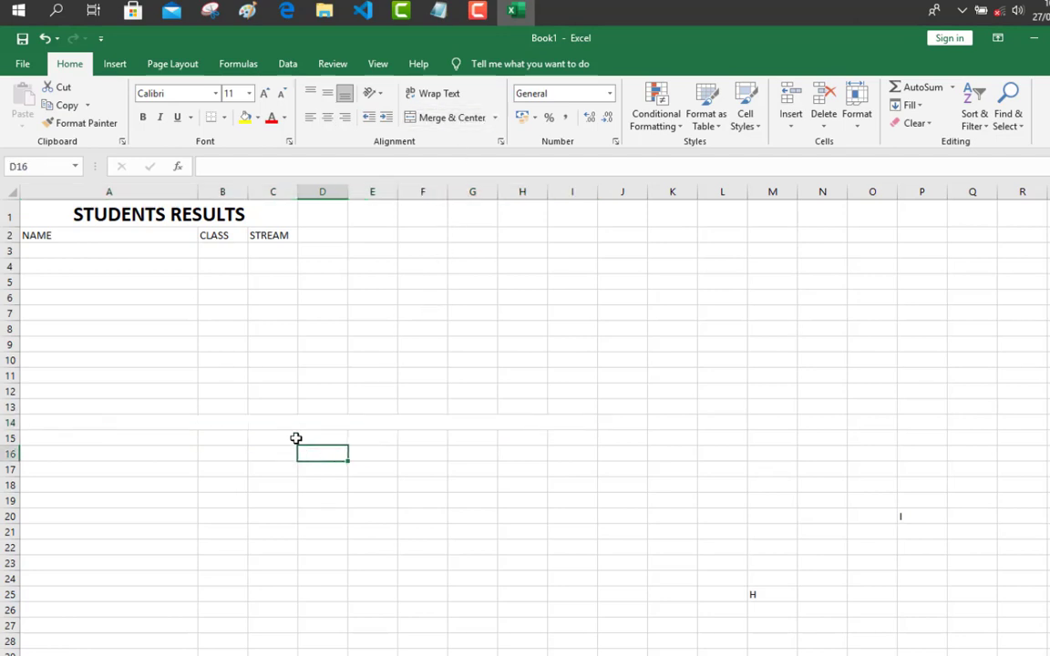
click(293, 422)
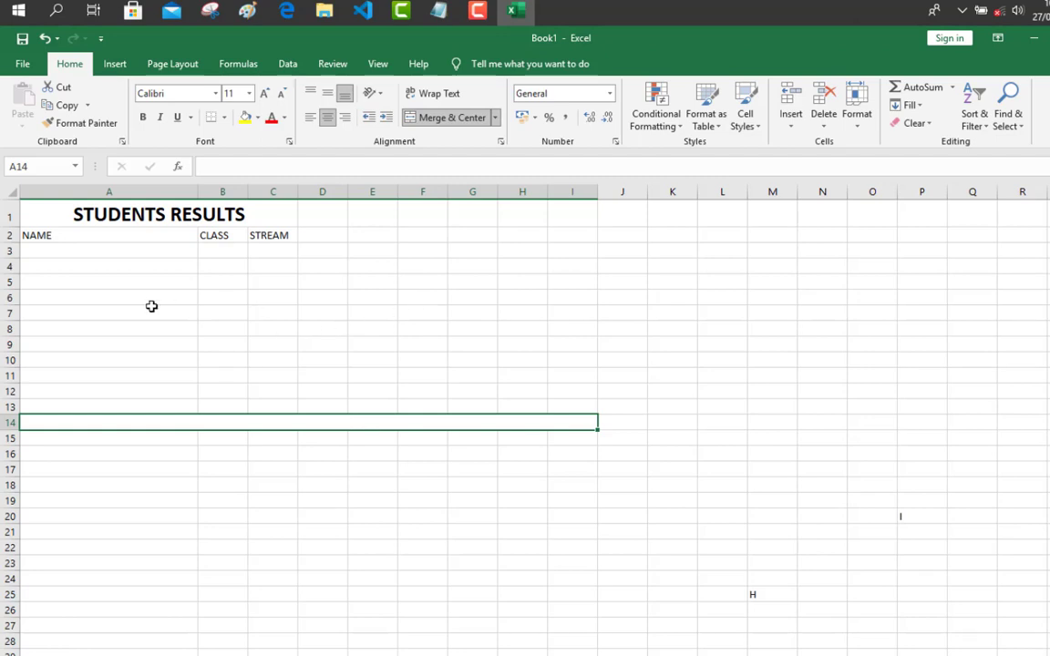
Merge and center the empty column H cells from H1 to H13 into one vertical cell
click(40, 214)
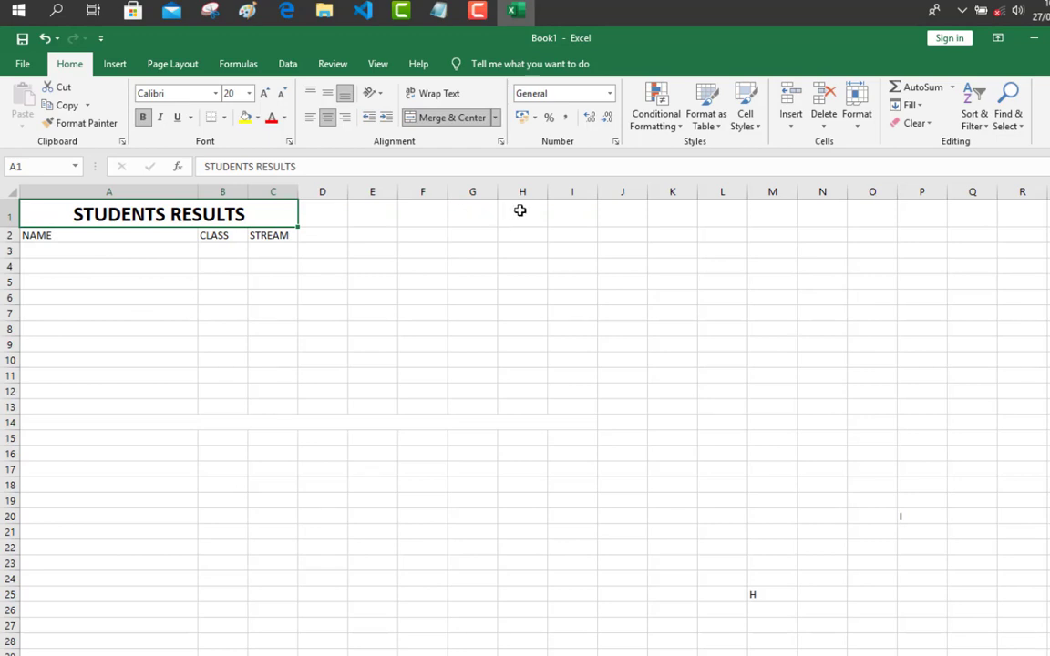
click(521, 213)
drag(522, 252, 537, 410)
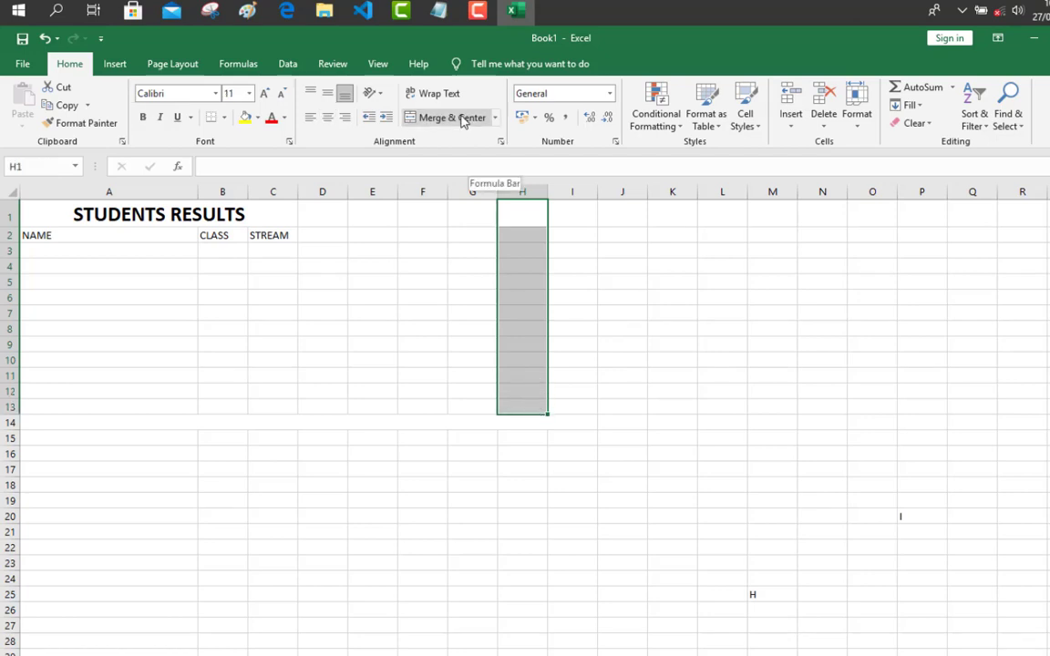
click(457, 119)
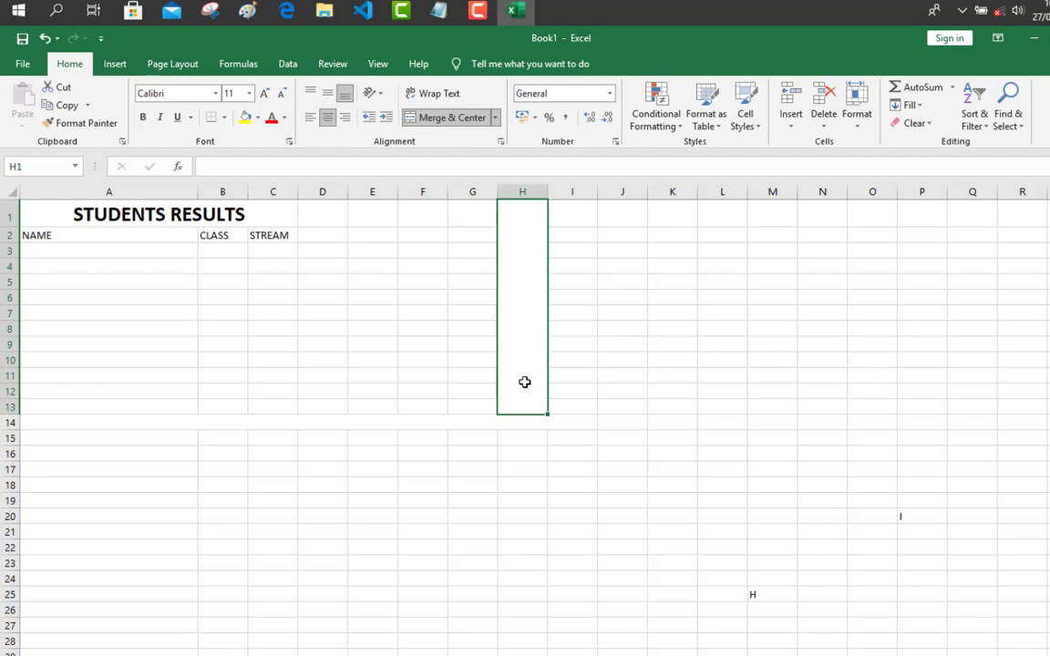
click(466, 373)
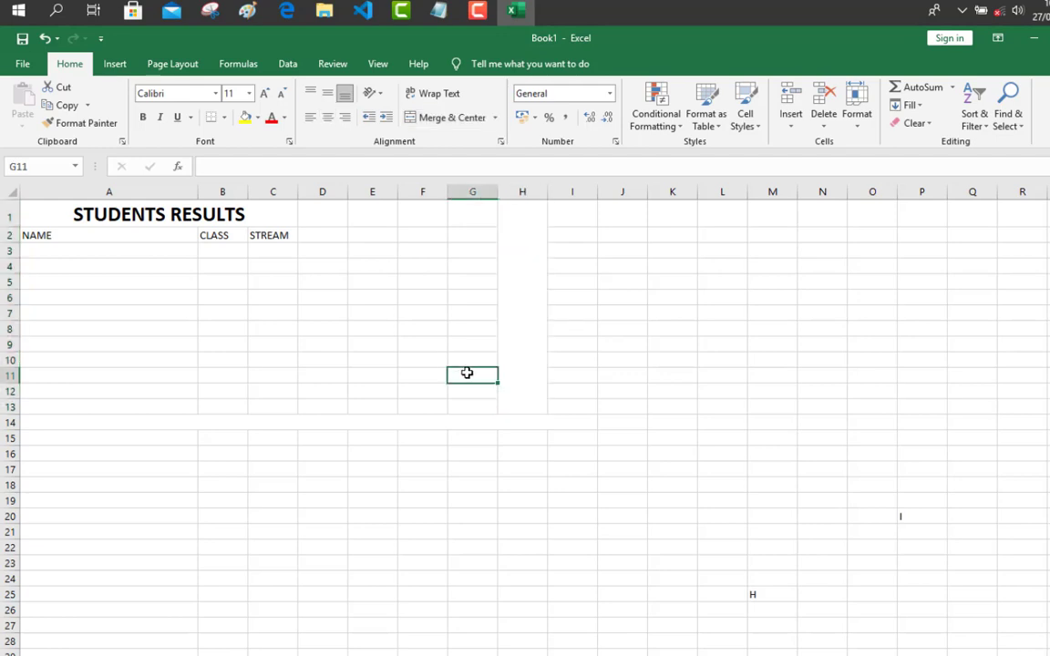
click(454, 314)
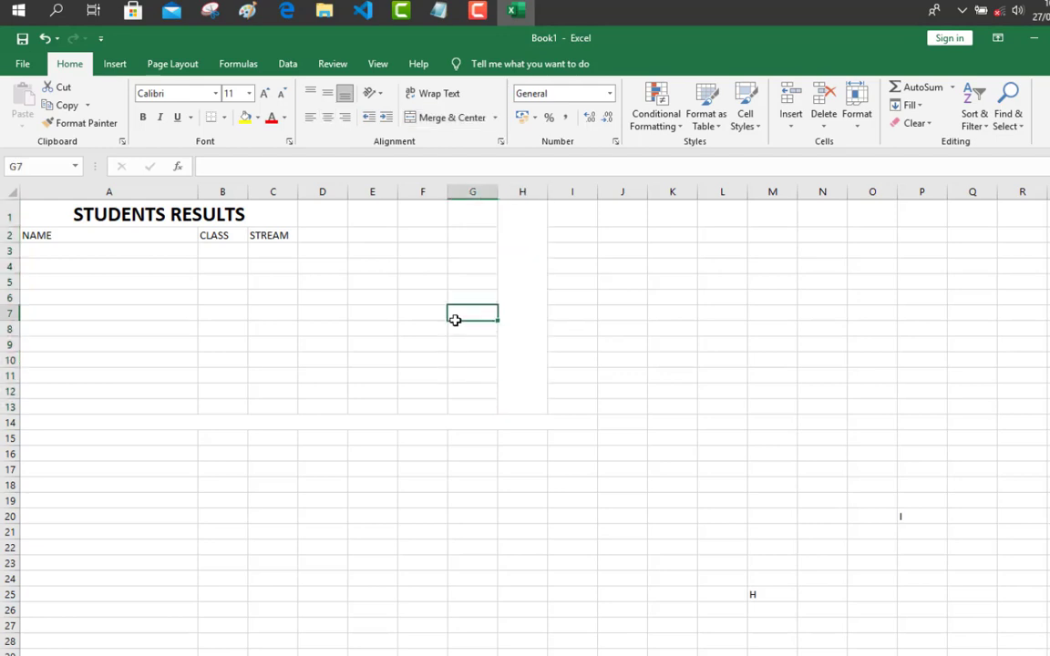
click(453, 266)
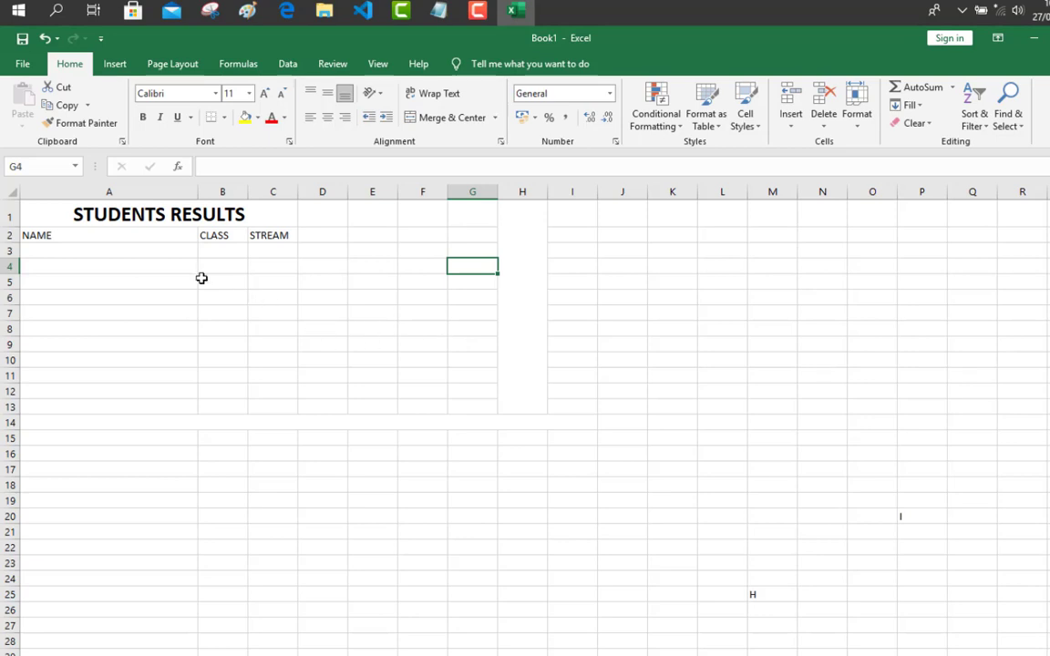
Switch to the Notepad lecture outline to review the listed topics, and return to the Excel sheet
click(141, 235)
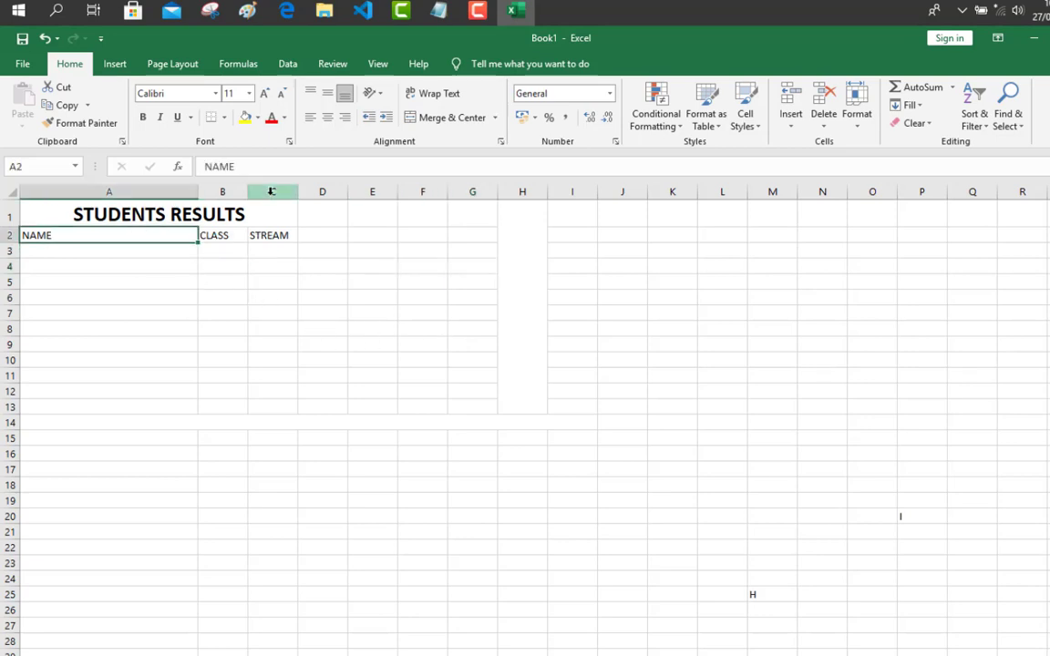
click(438, 9)
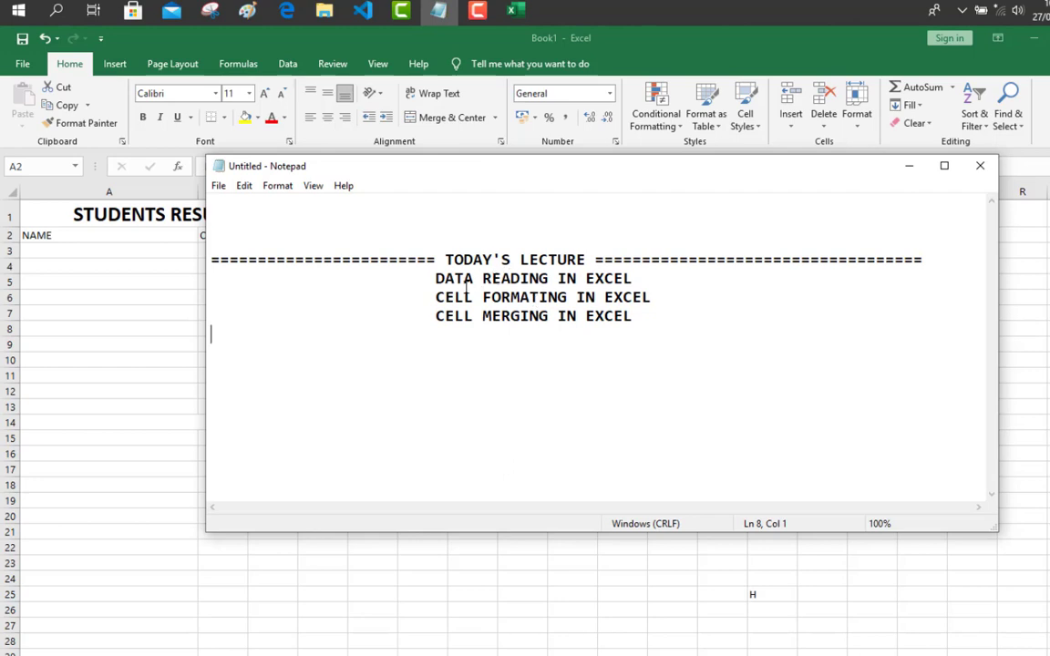
click(151, 321)
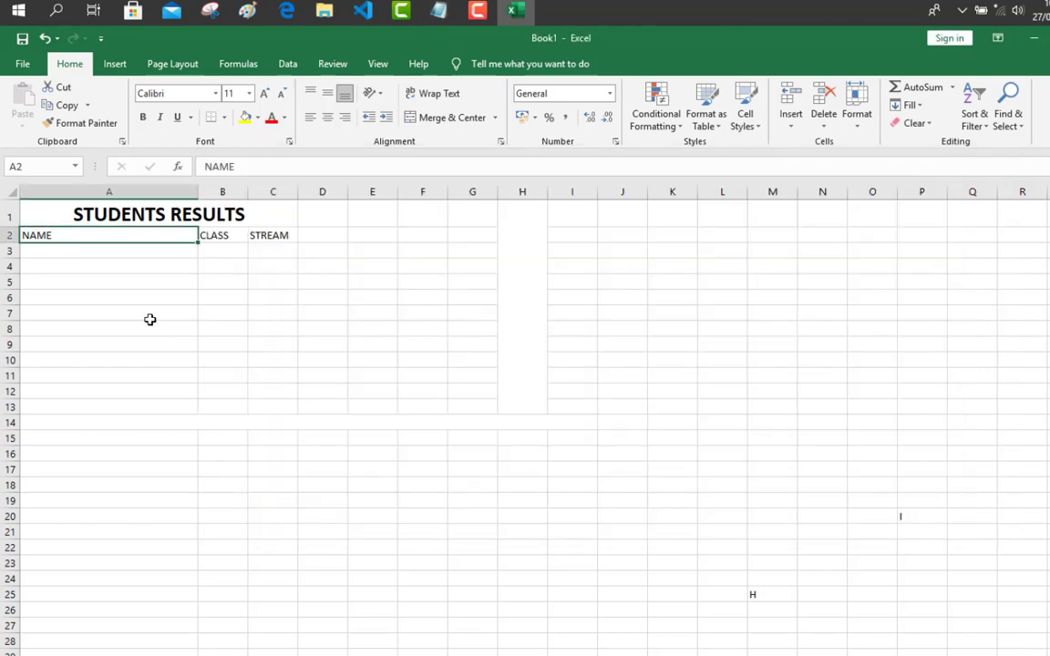
click(529, 533)
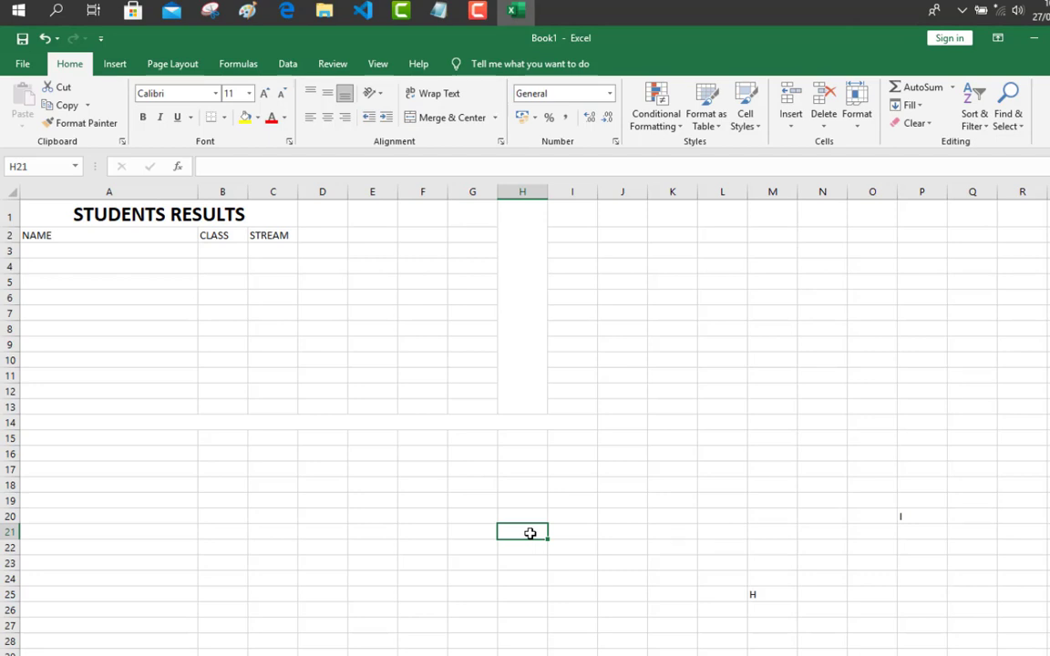
click(668, 531)
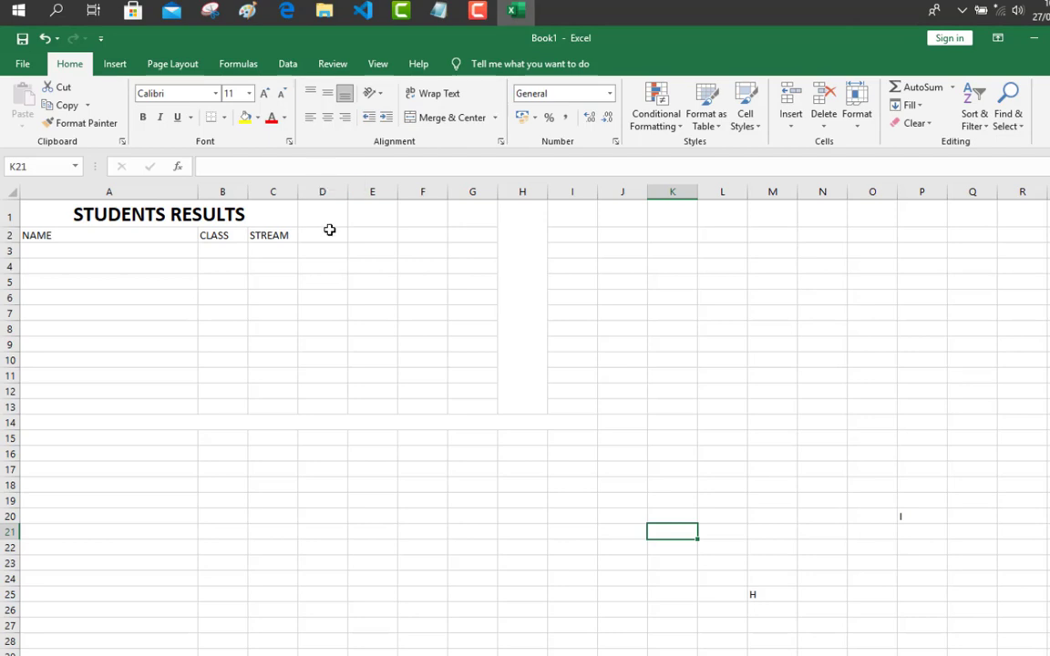
click(330, 64)
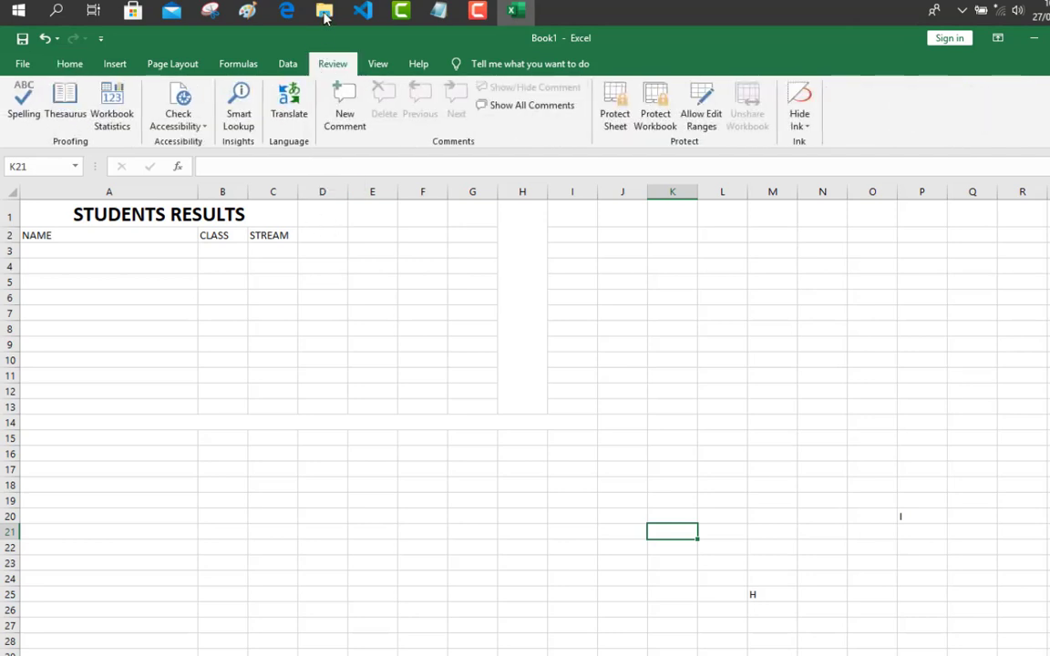
click(70, 64)
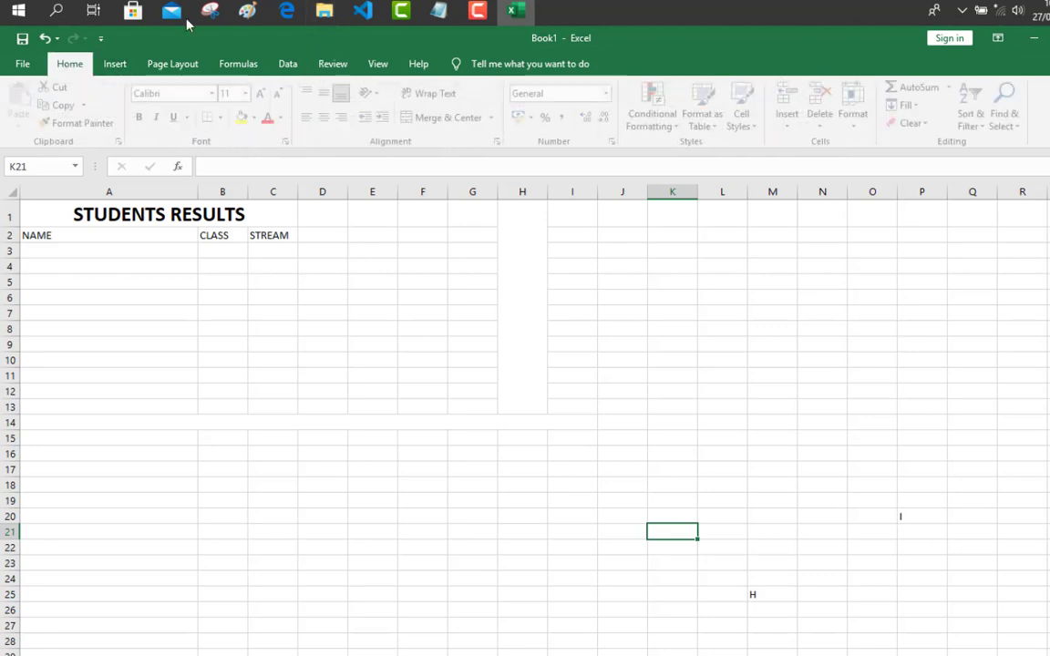
Switch to File Explorer and open the STUDENTRESULTS workbook from the Documents folder
click(326, 11)
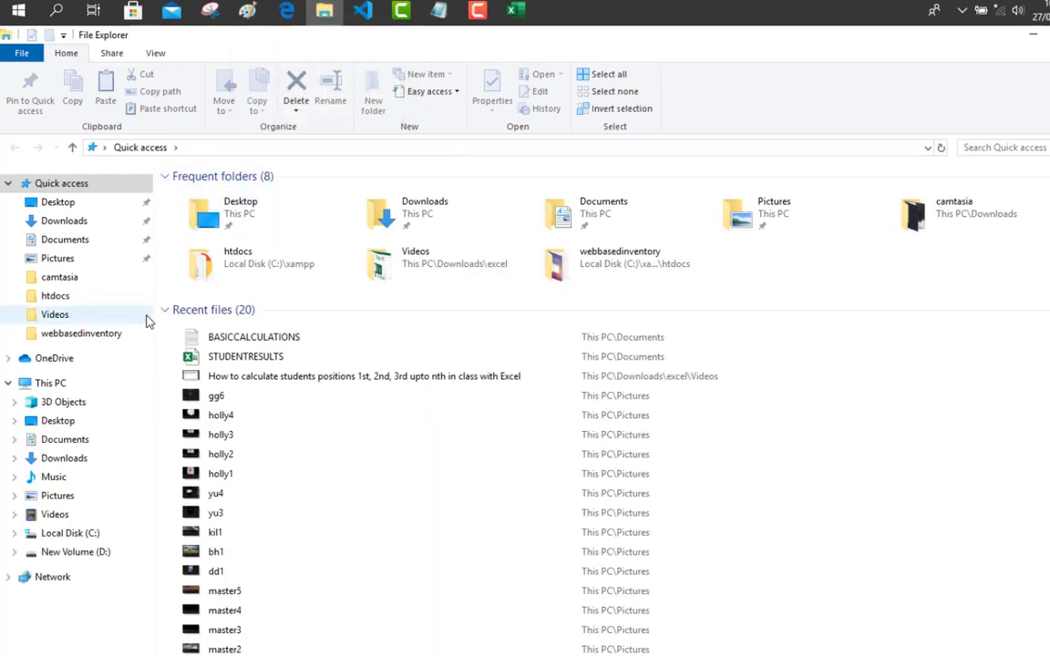
click(81, 442)
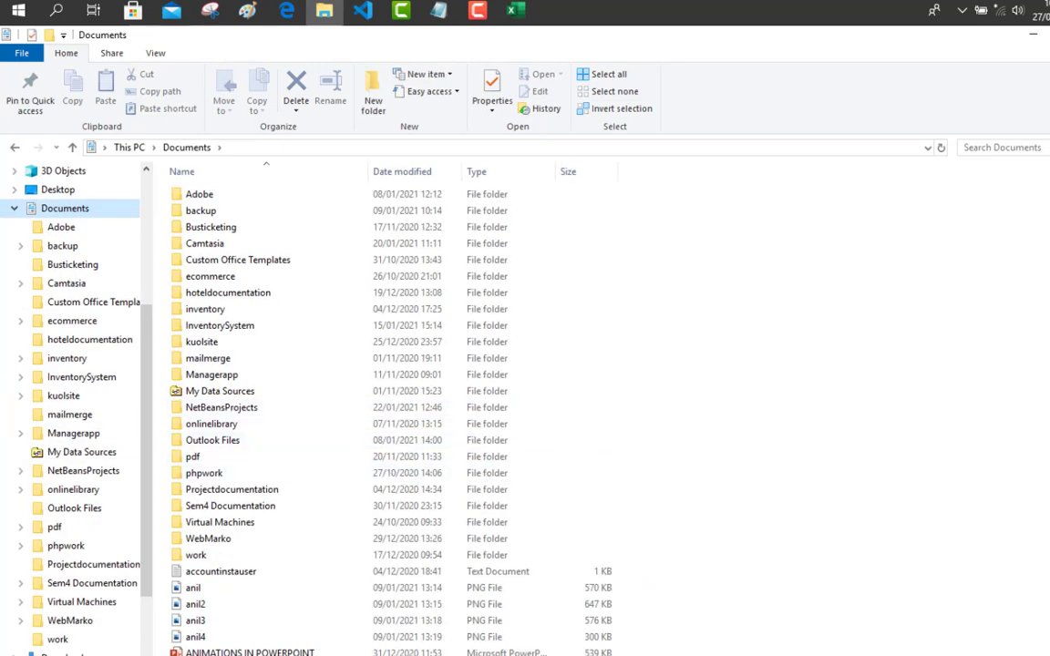
scroll(546, 401, down, 6)
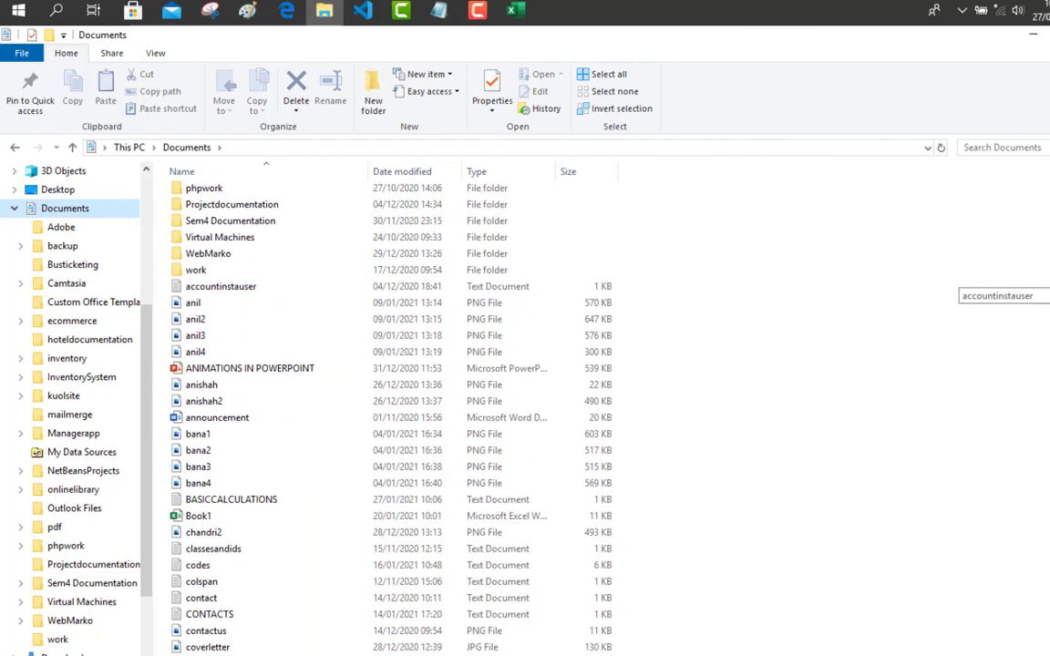
scroll(547, 401, down, 9)
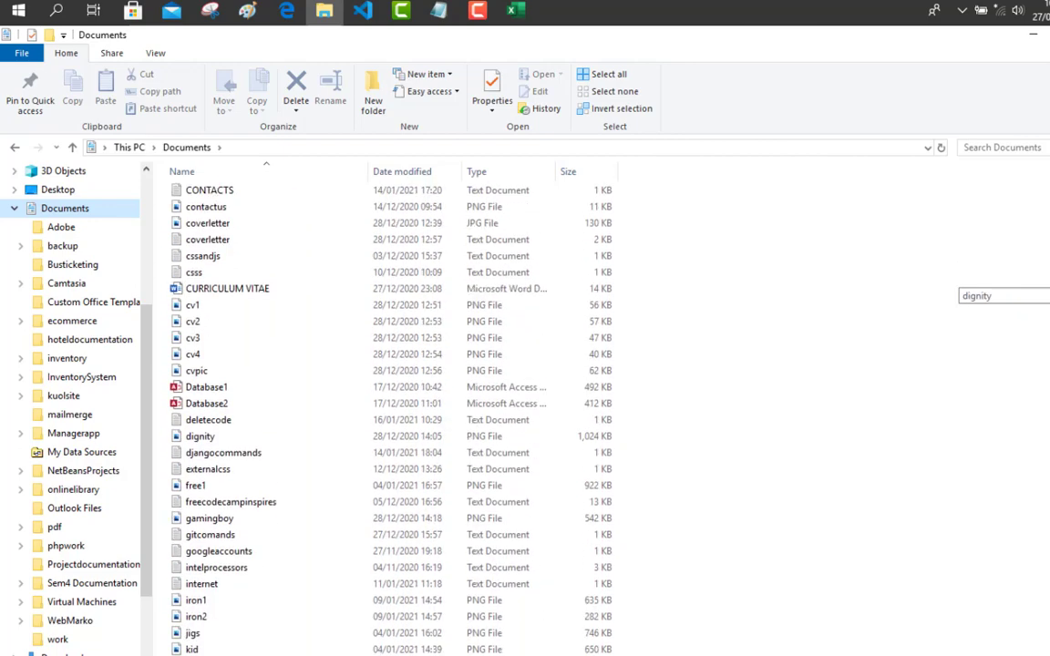
scroll(392, 410, down, 10)
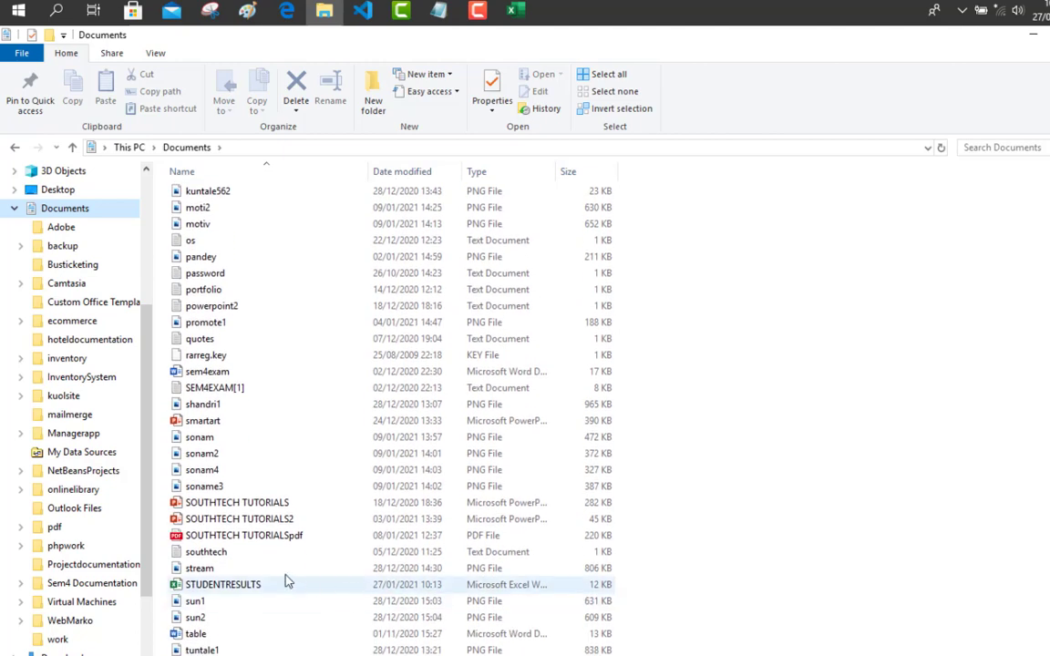
click(266, 588)
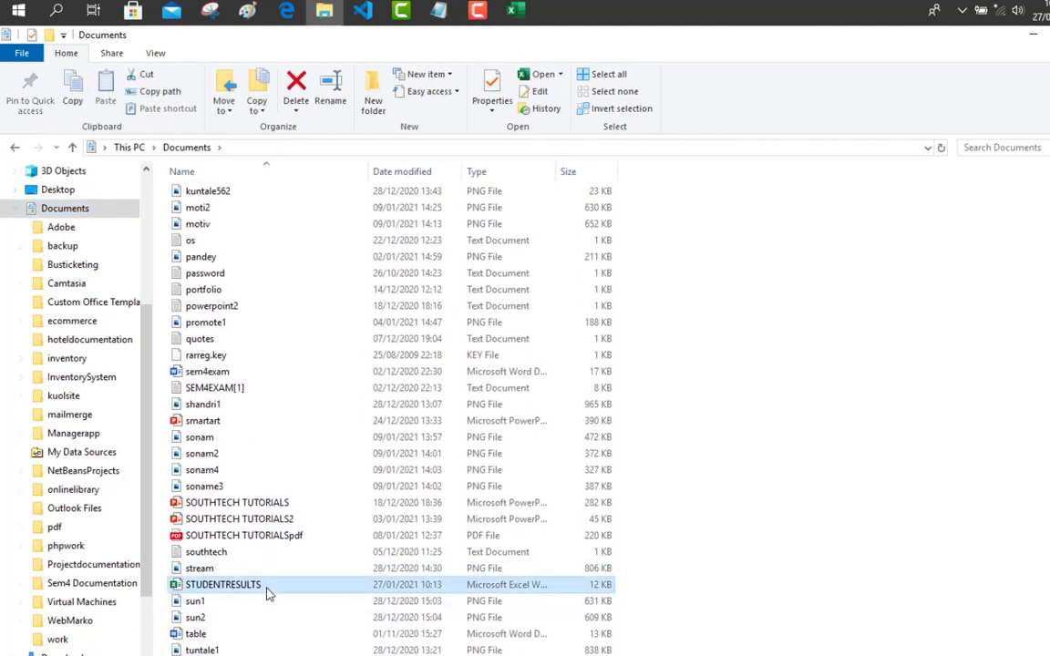
double_click(269, 588)
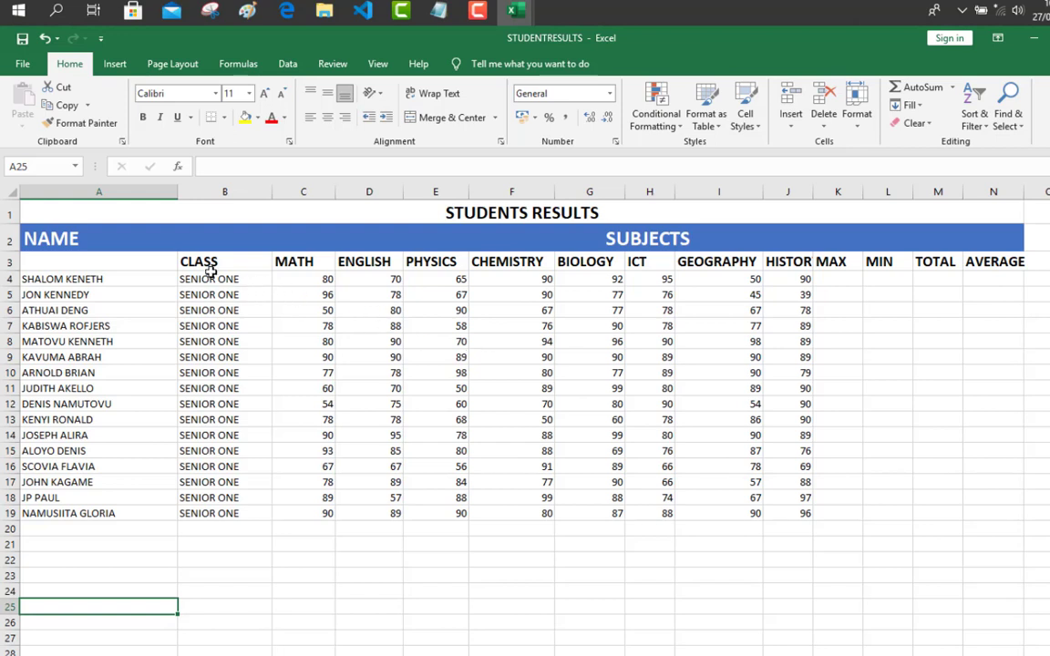
Examine the merged STUDENTS RESULTS title, the merged SUBJECTS heading and the MATH and ENGLISH column headings beneath it
click(231, 215)
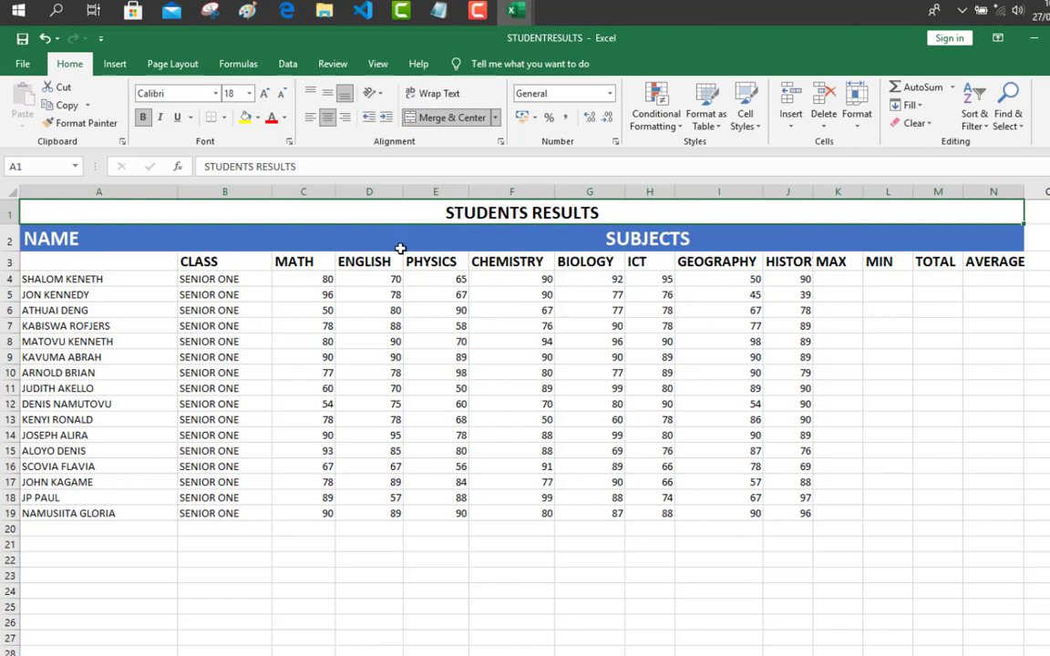
click(378, 242)
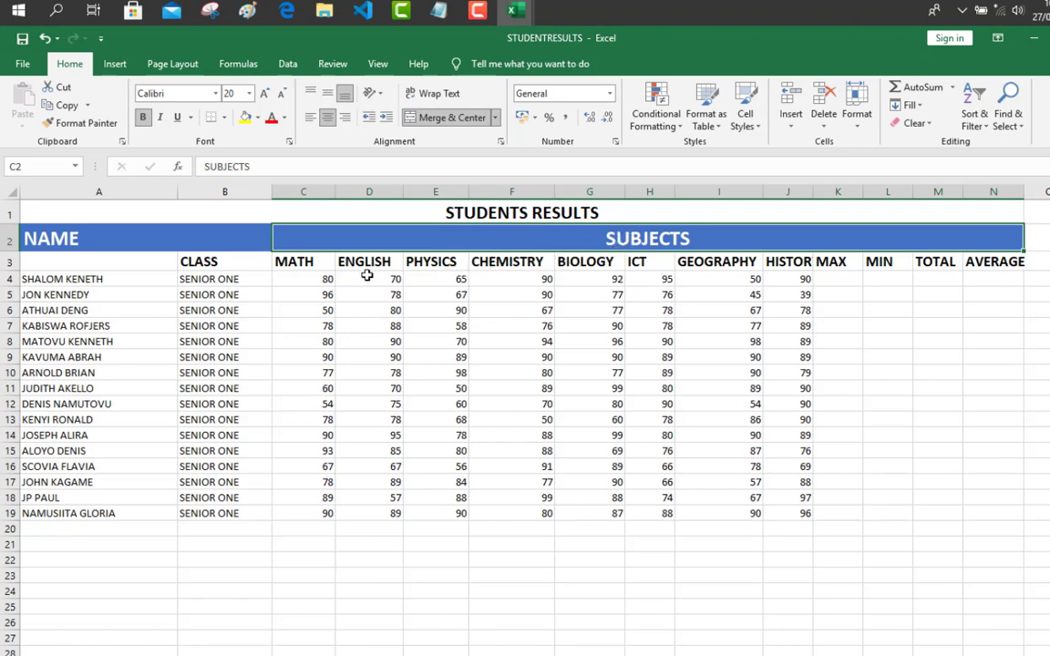
click(308, 262)
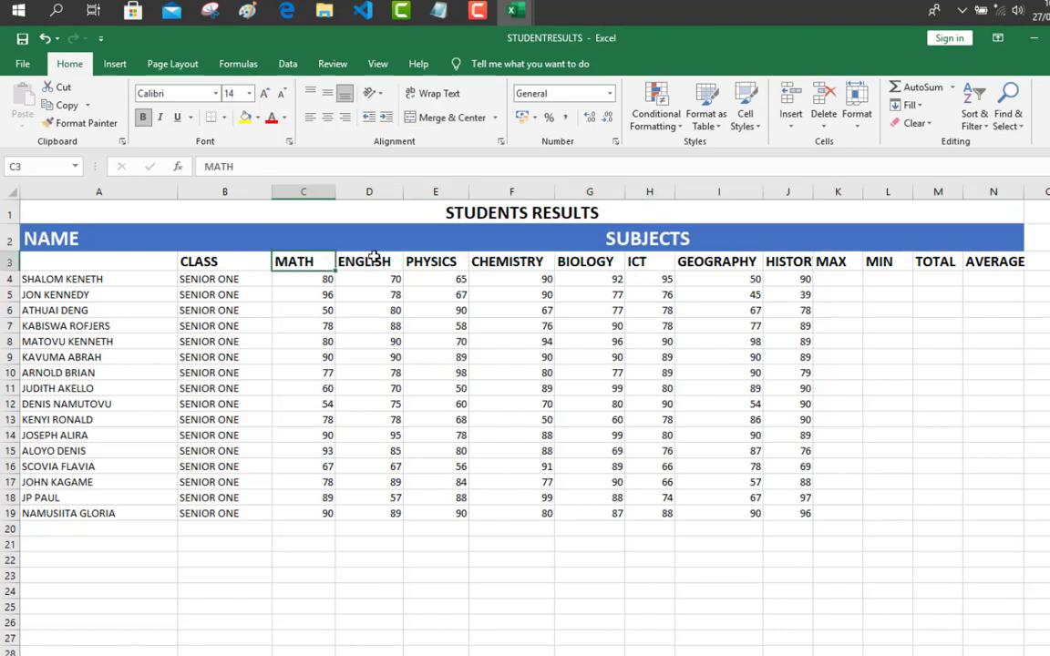
click(369, 259)
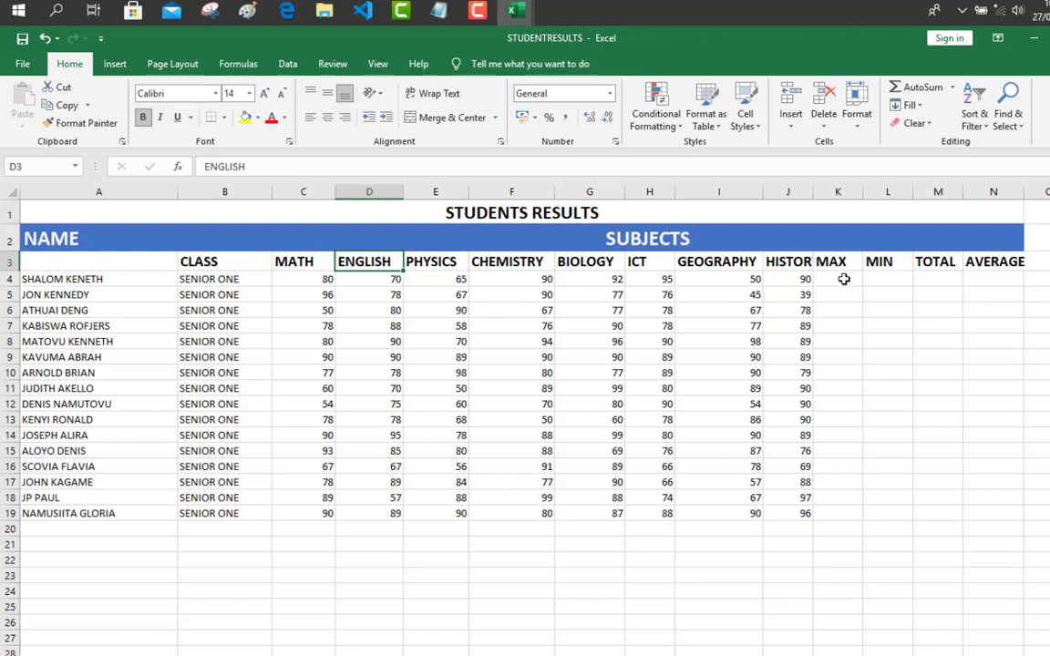
Examine the empty MAX, MIN, TOTAL and AVERAGE cells in row 4, from K4 to N4
click(844, 279)
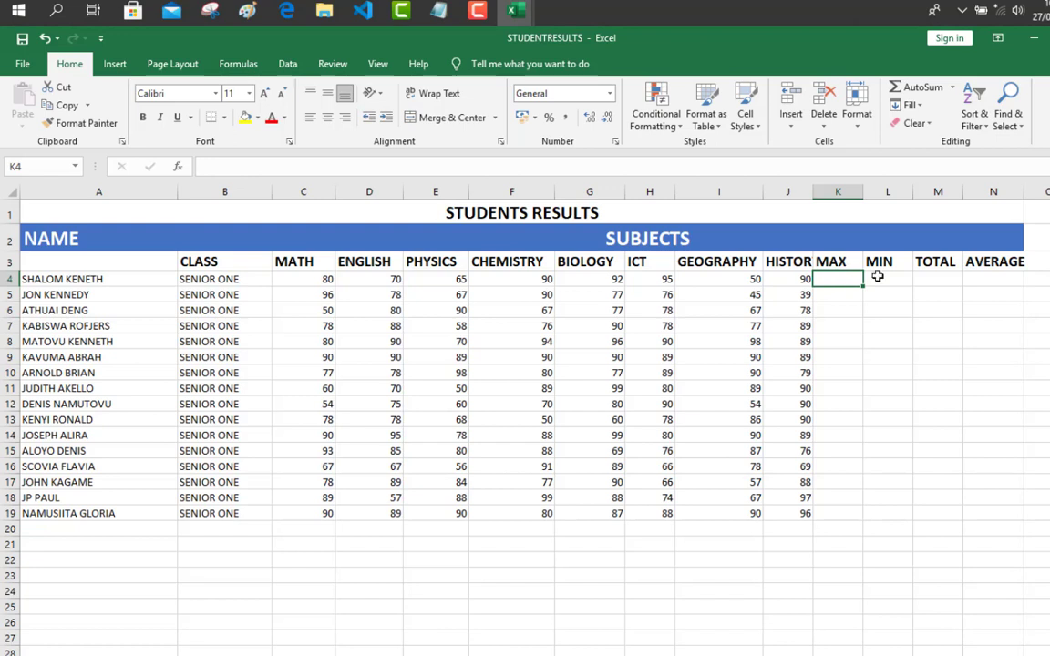
click(889, 276)
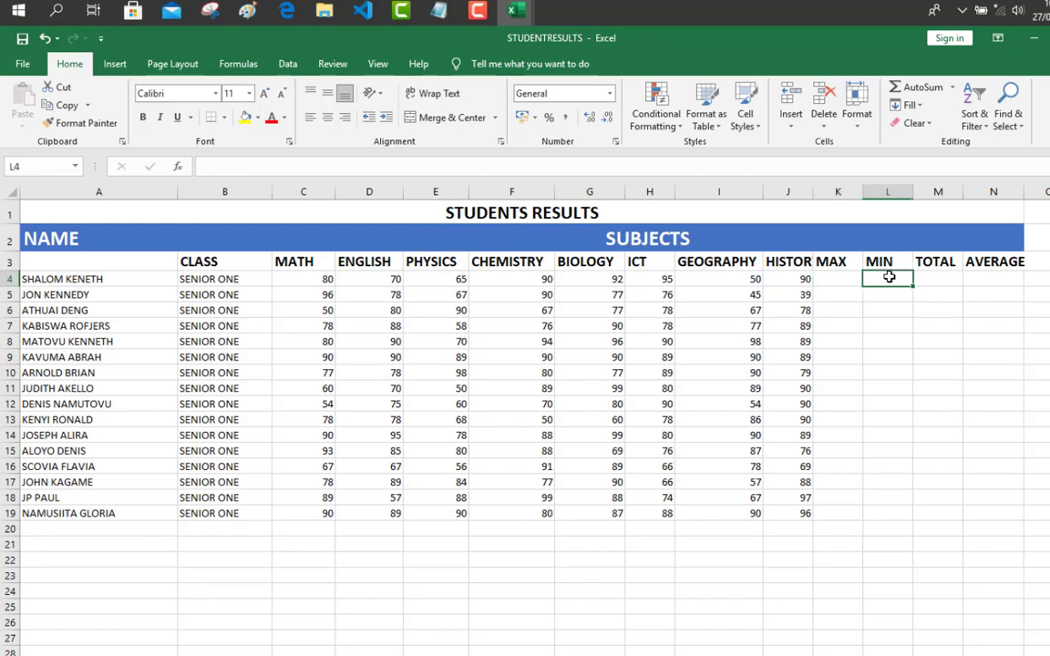
click(928, 280)
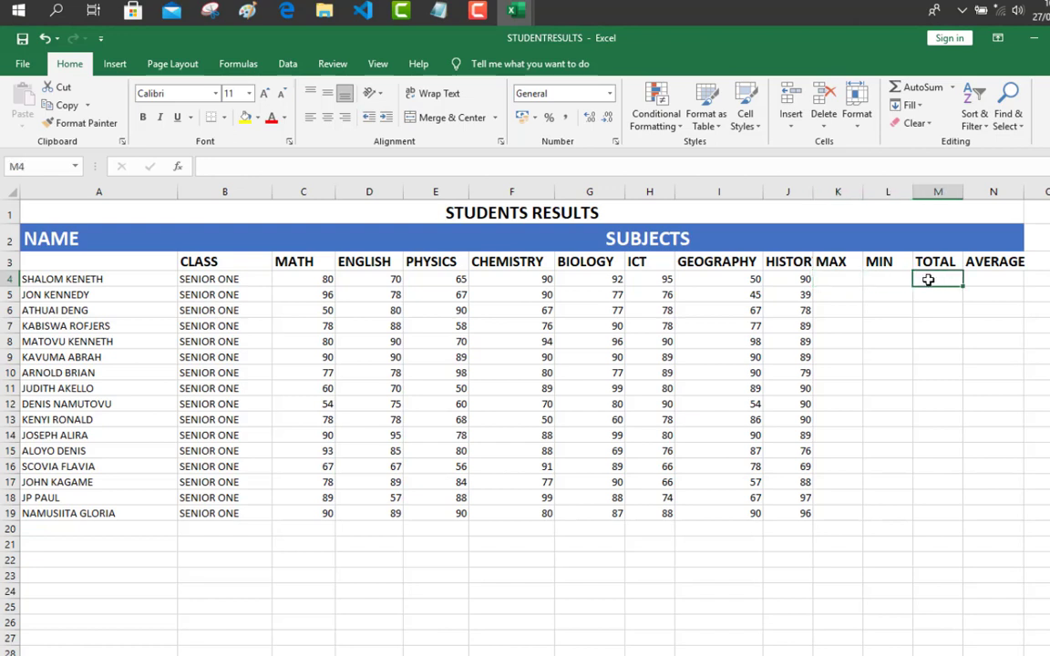
click(993, 279)
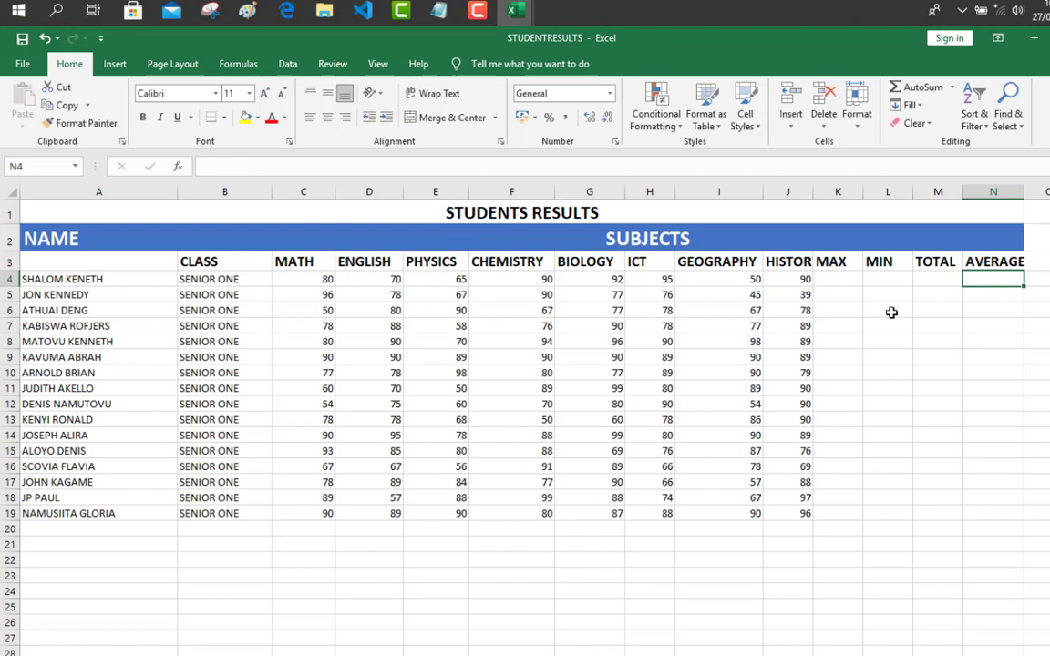
click(837, 279)
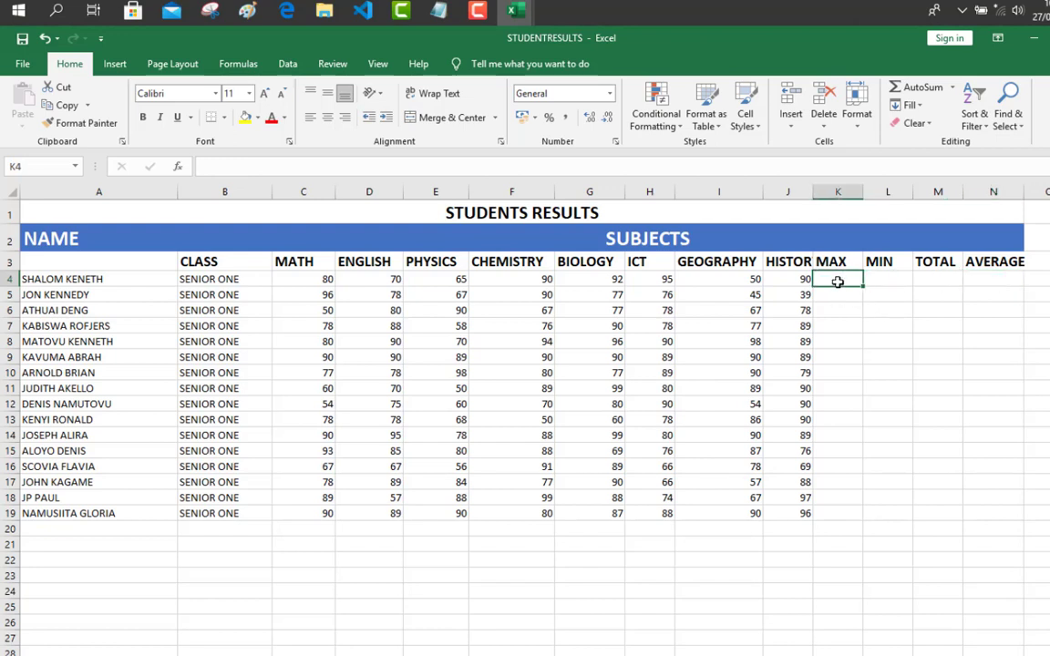
click(880, 275)
click(936, 276)
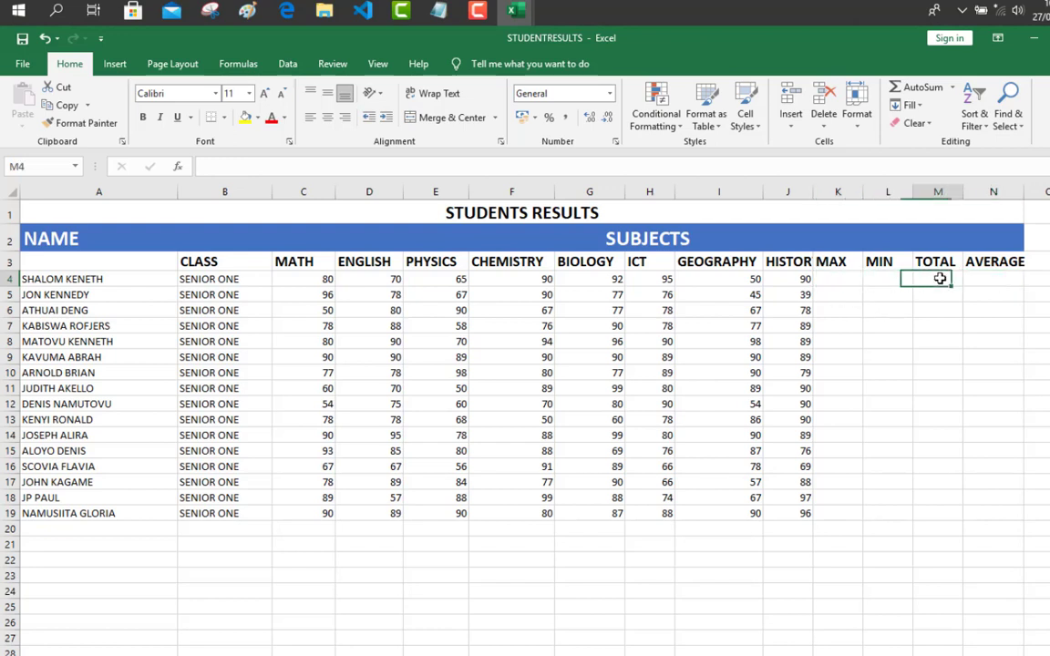
click(986, 280)
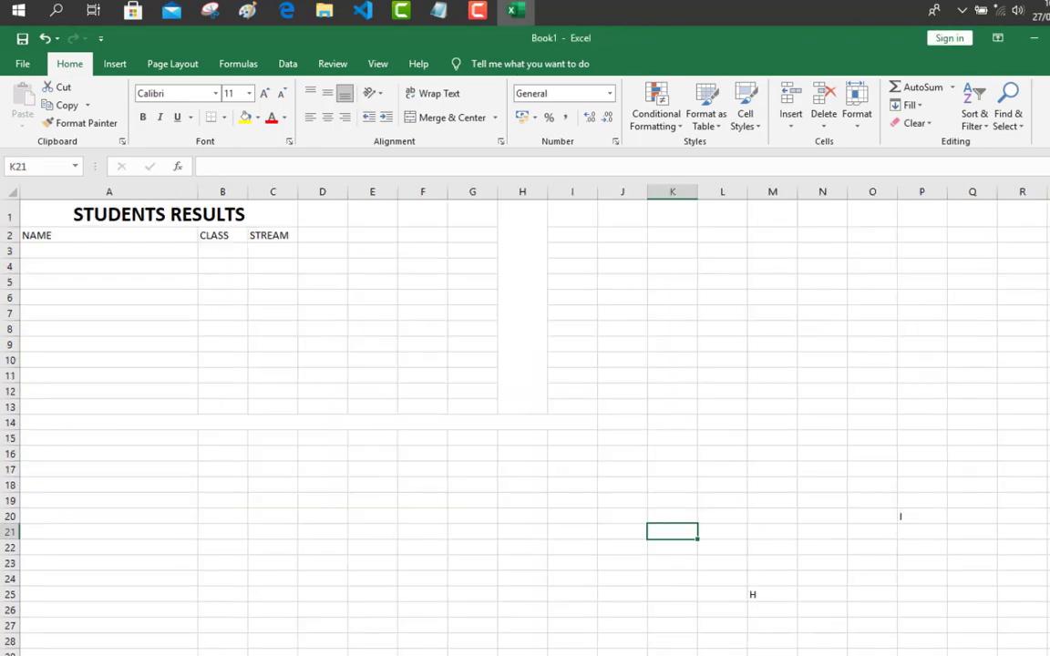
Close the Book1 workbook without saving its changes
click(1049, 37)
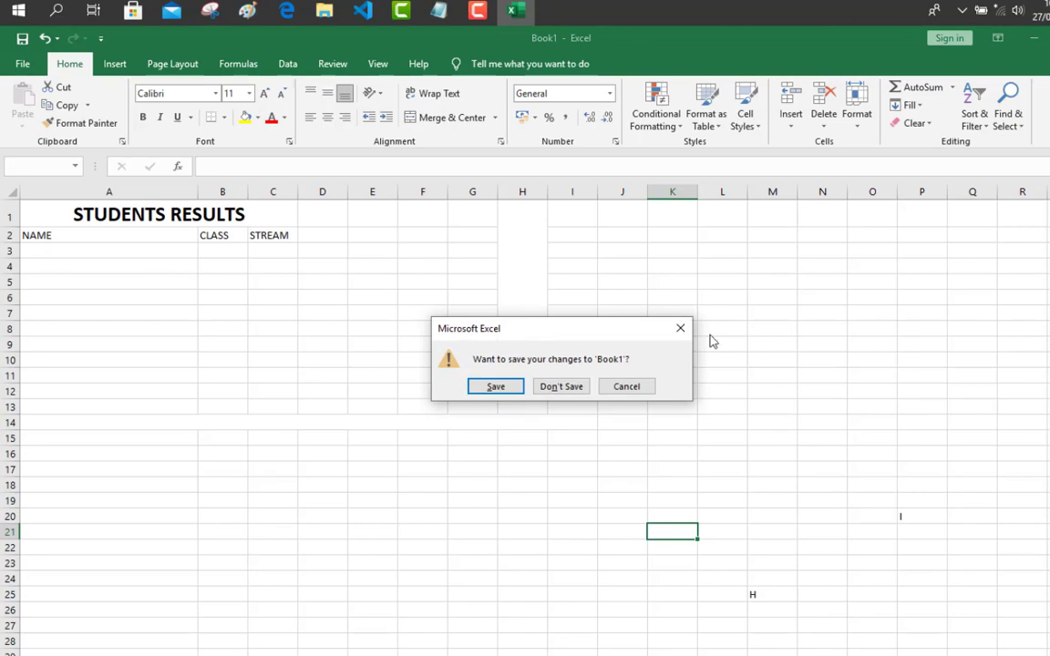
click(559, 387)
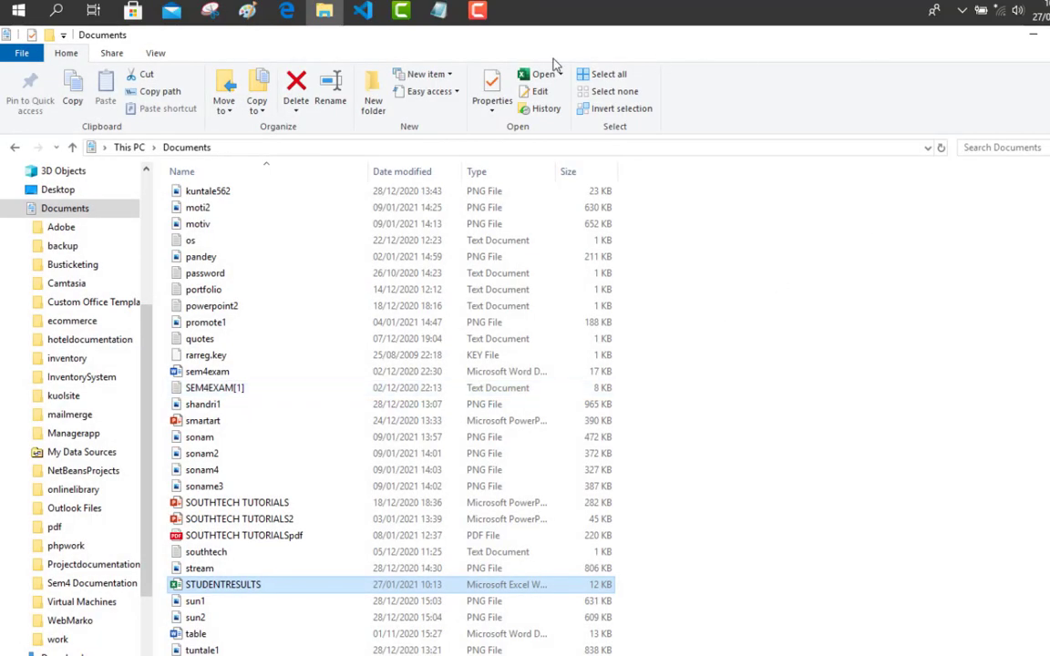
click(475, 12)
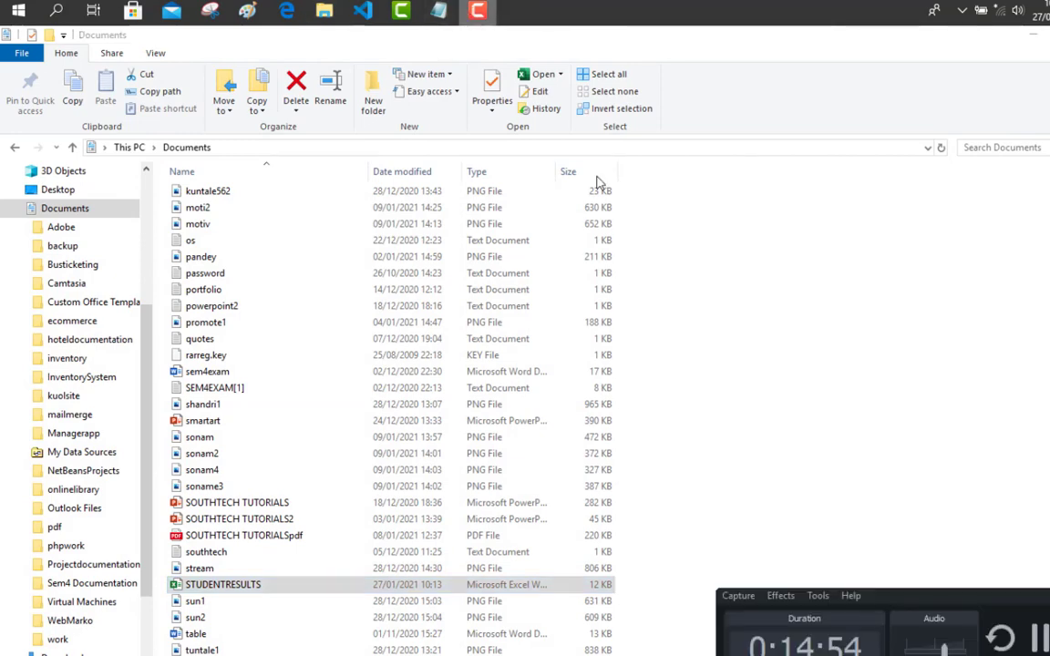